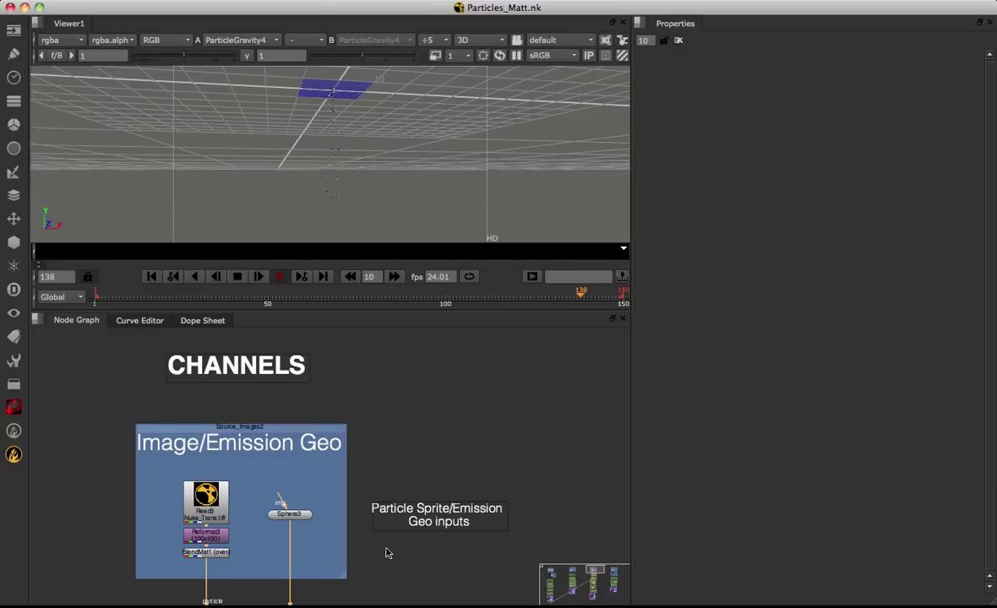
Step: Show the output of the 'TO B' ParticleBounce2 node with its properties open and play the simulation from the first frame
scroll(404, 560, down, 10)
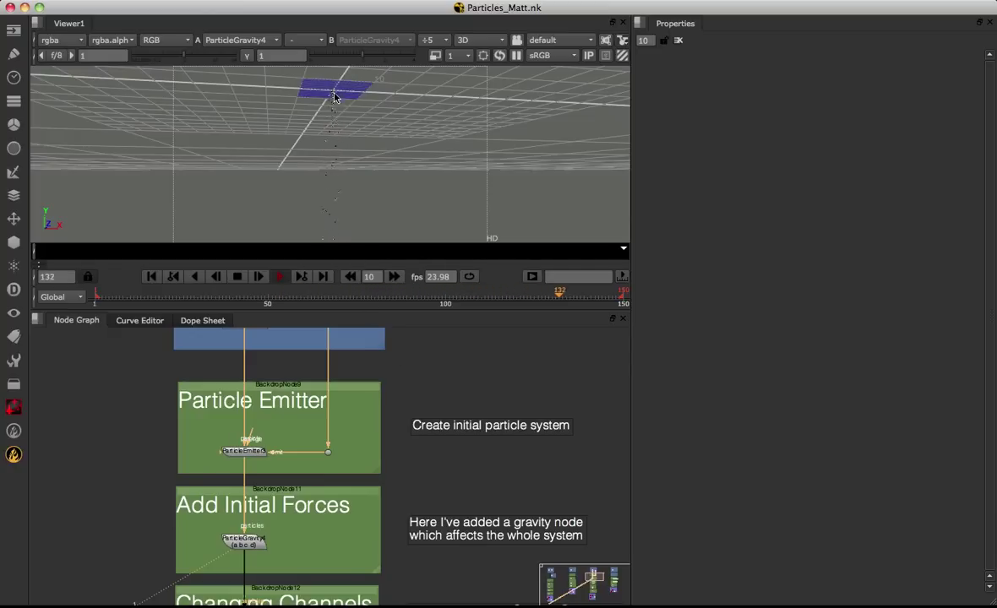
scroll(308, 484, down, 5)
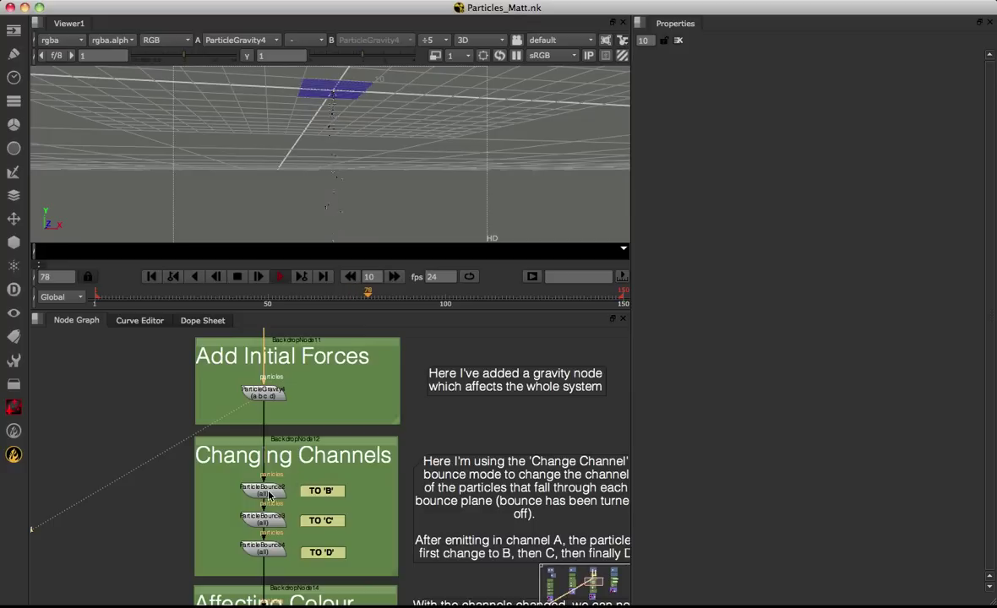
click(237, 277)
click(152, 277)
double_click(263, 490)
key(1)
ctrl+drag(317, 116, 342, 110)
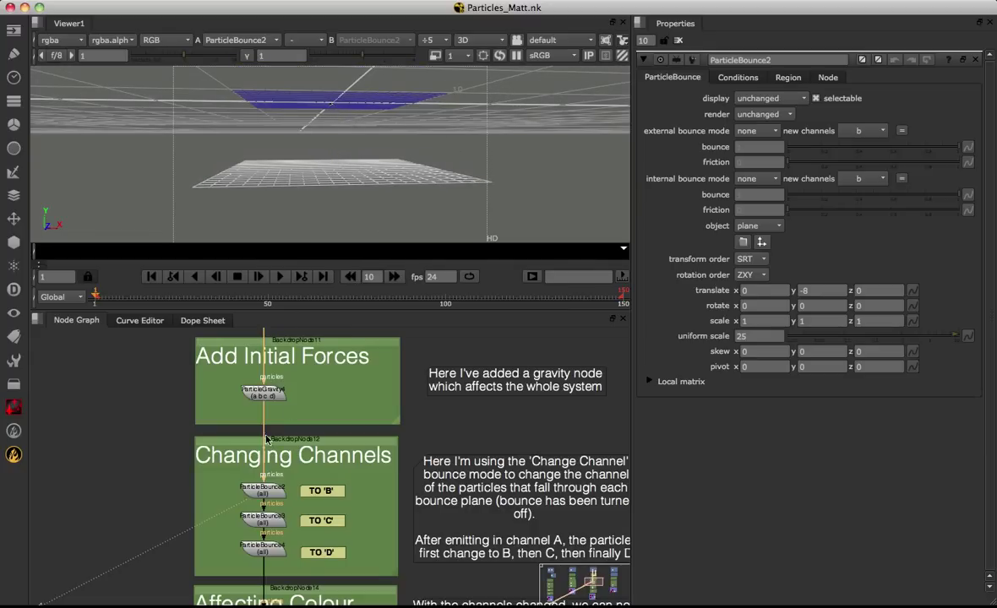
click(283, 279)
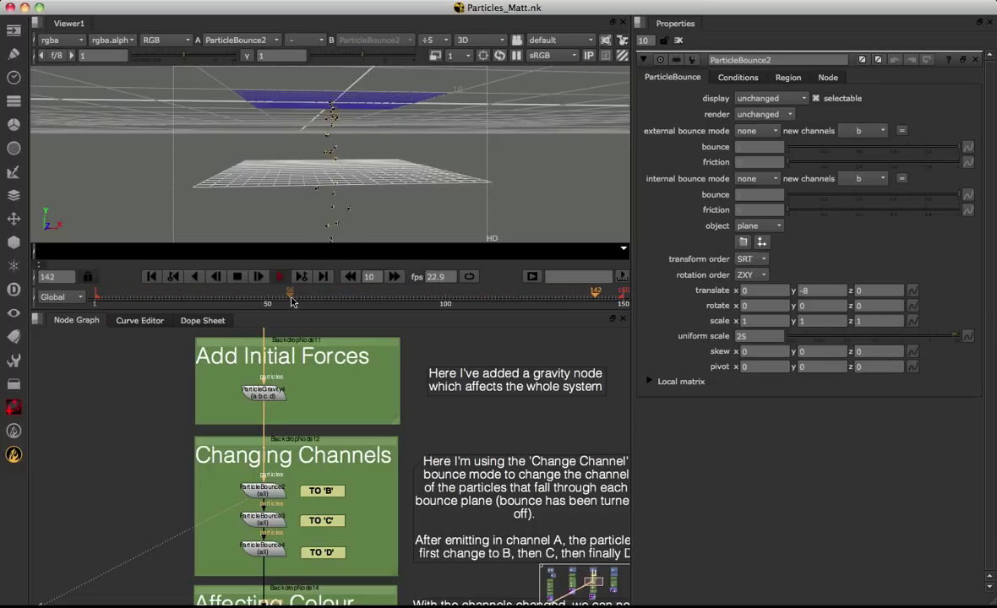
click(263, 491)
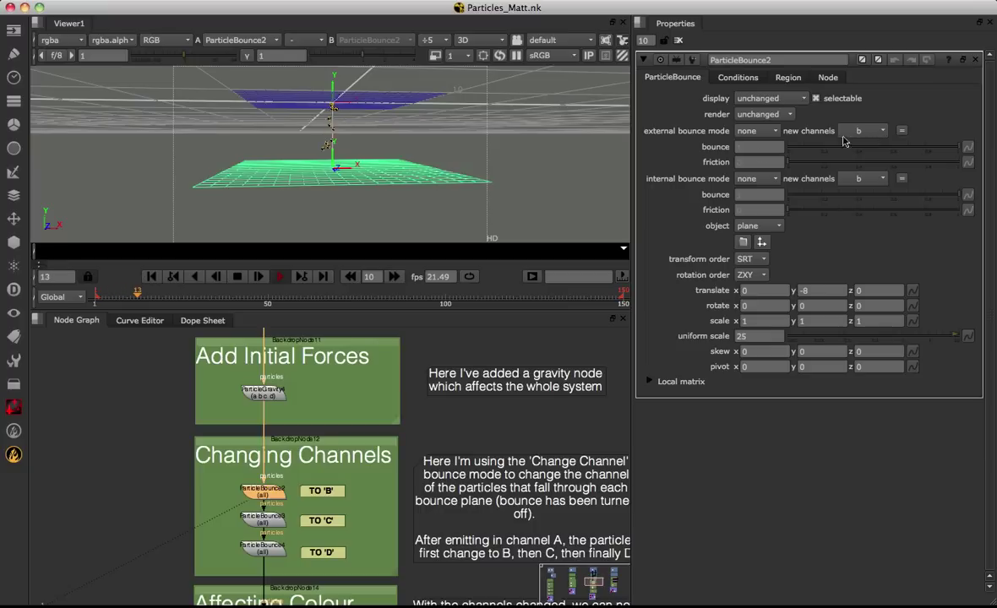
Step: Open the properties of ParticleEmitter3 and the 'TO C' ParticleBounce3 node to examine their particle channels
scroll(333, 382, up, 5)
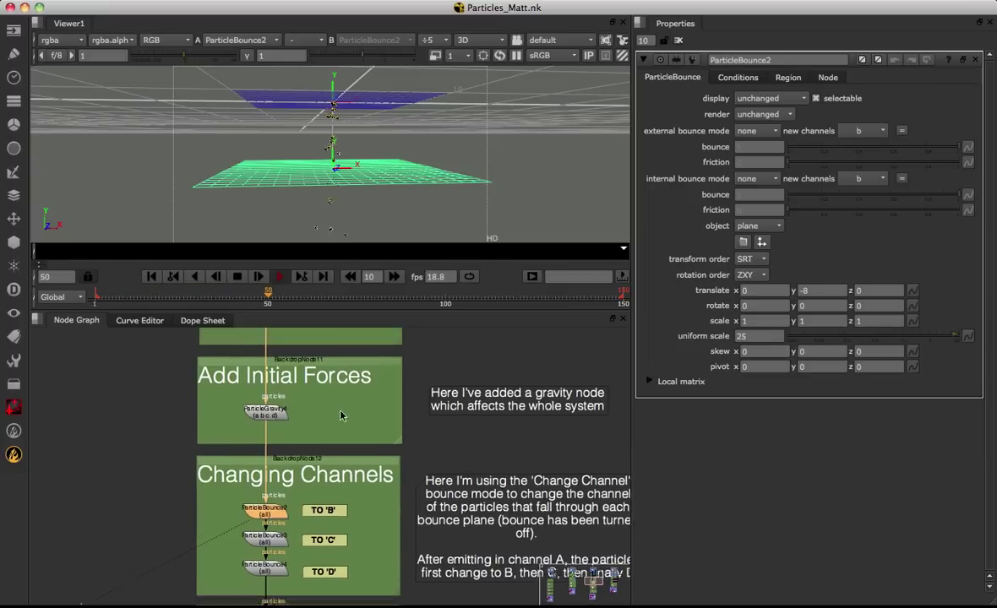
double_click(274, 386)
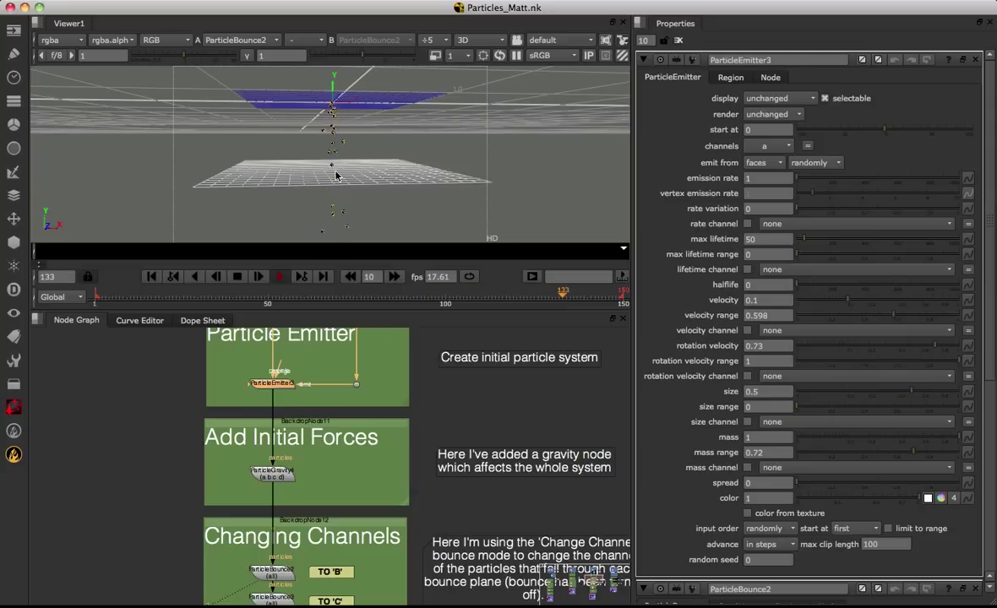
scroll(338, 381, down, 5)
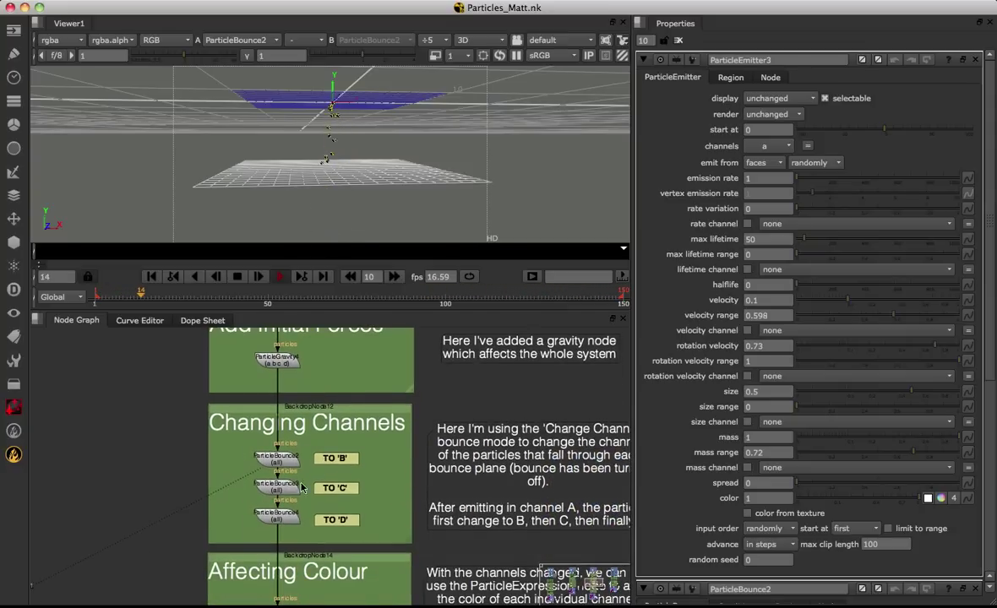
click(286, 490)
double_click(286, 490)
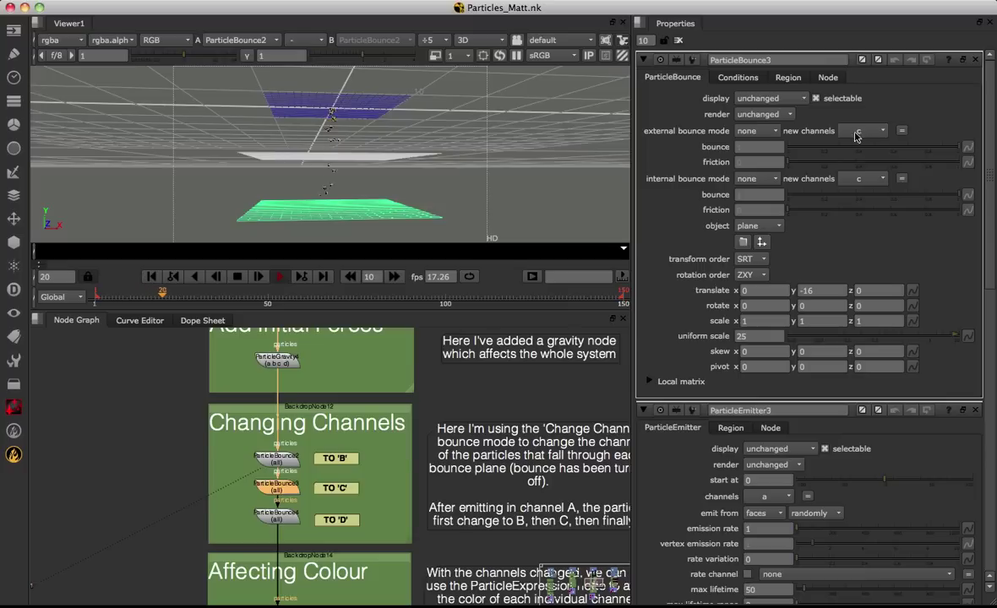
Step: Examine the properties of the 'TO D' ParticleBounce4 node and show its output with all bounce planes in the 3D view
middle_drag(312, 484, 318, 459)
double_click(283, 490)
scroll(335, 139, up, 5)
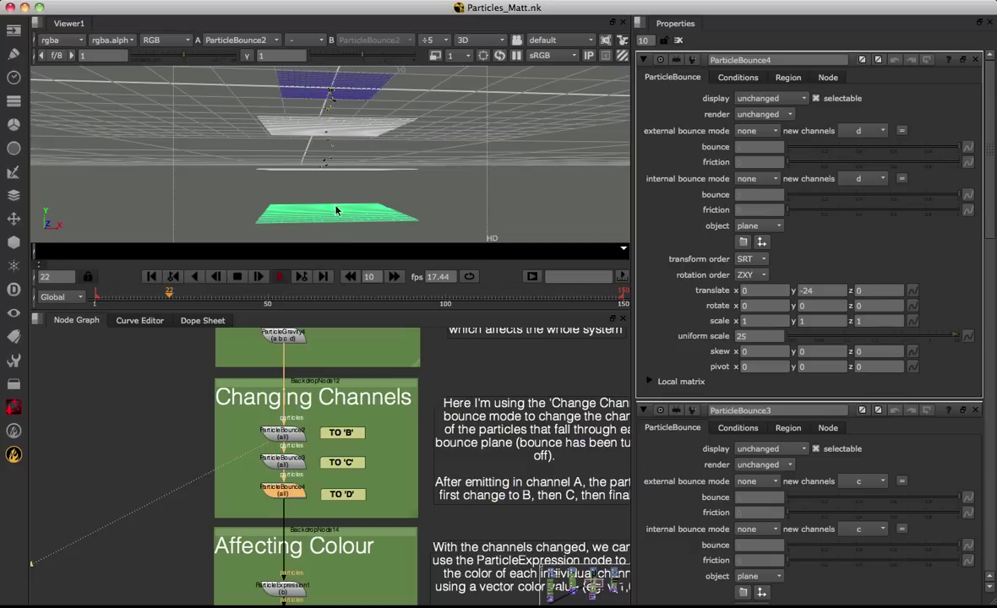
ctrl+drag(345, 167, 329, 203)
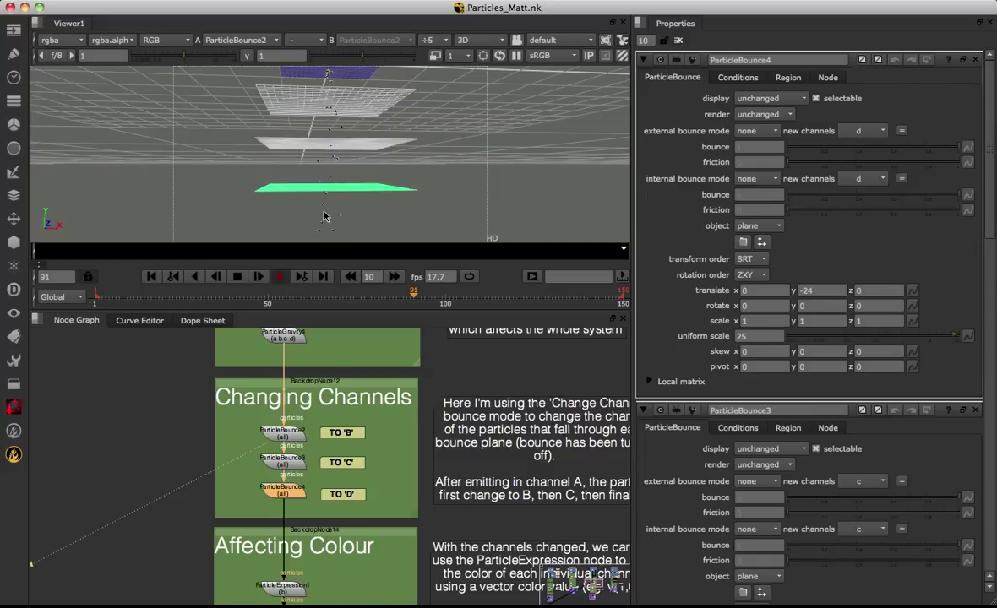
middle_drag(295, 495, 296, 462)
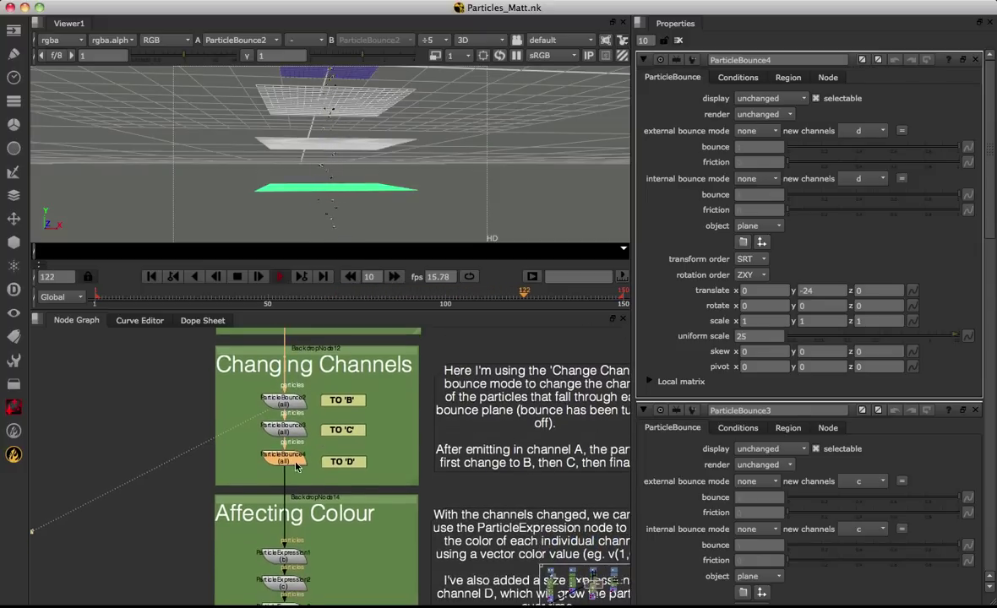
key(1)
click(289, 444)
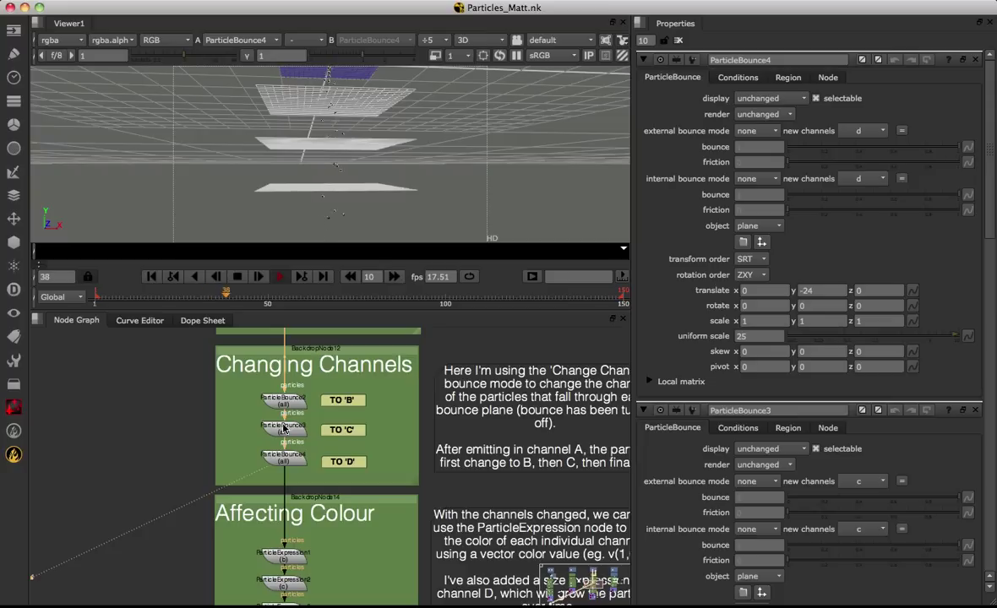
Step: Examine the color expression of ParticleExpression1 in the Affecting Colour group and show the node's output in the viewer
middle_drag(305, 548, 322, 463)
scroll(321, 463, up, 2)
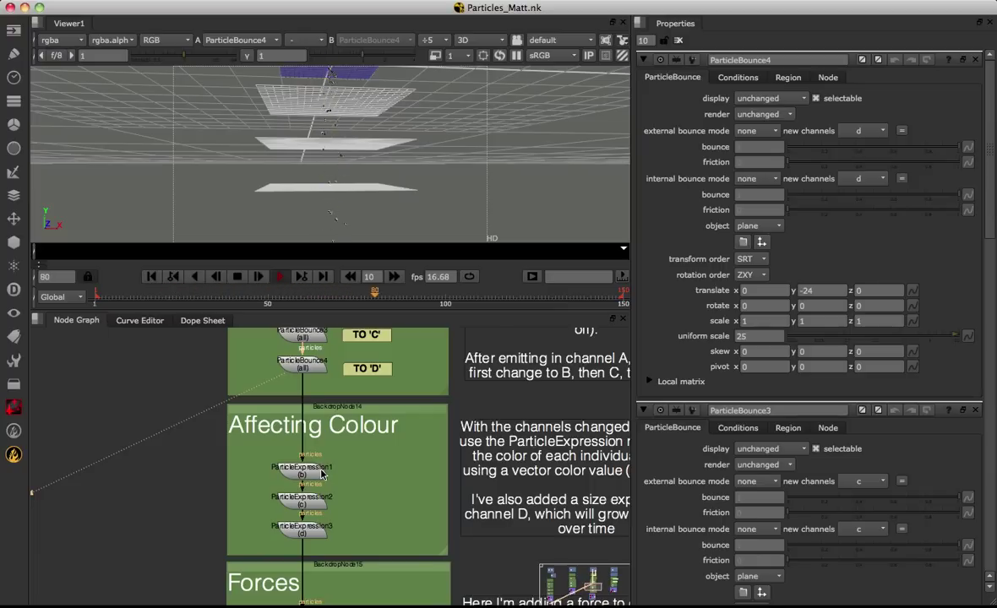
click(310, 475)
double_click(310, 474)
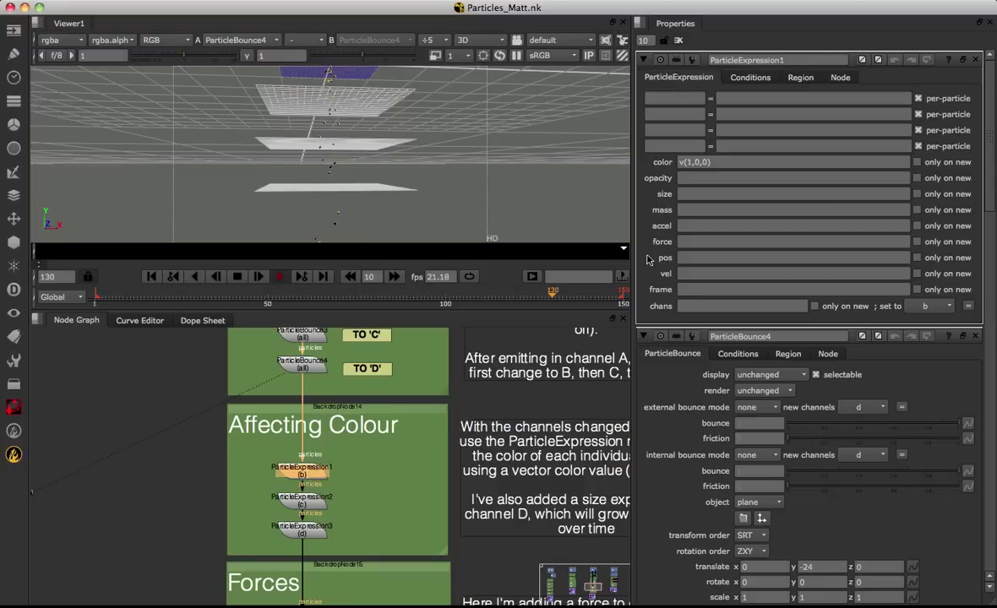
click(701, 161)
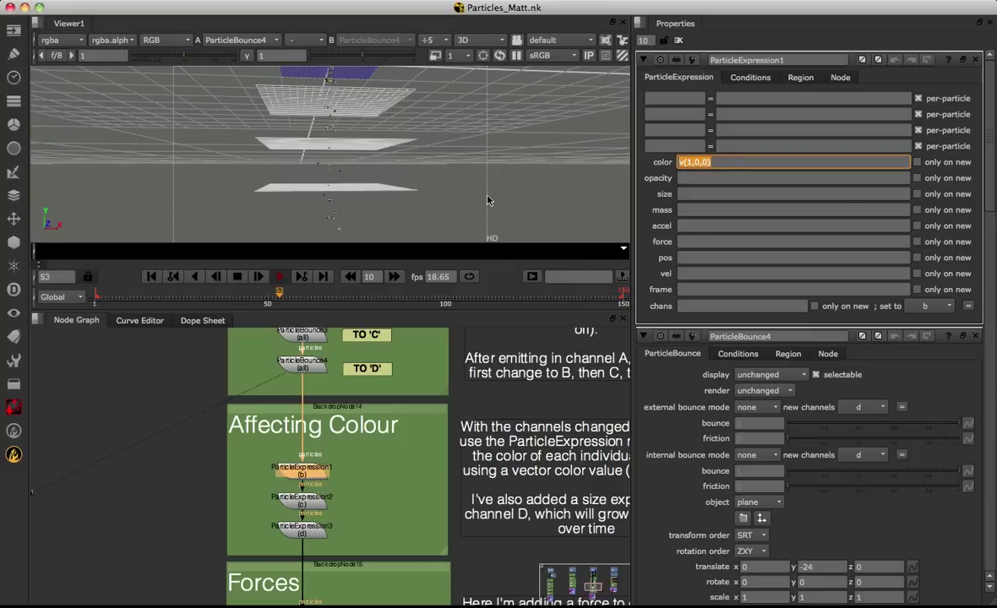
click(681, 161)
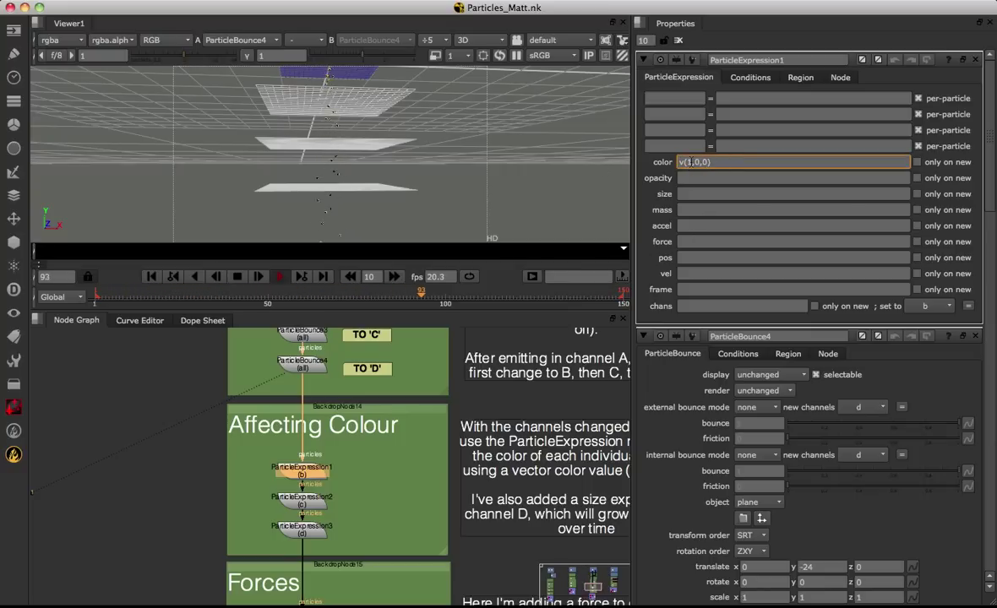
double_click(706, 161)
key(Return)
key(1)
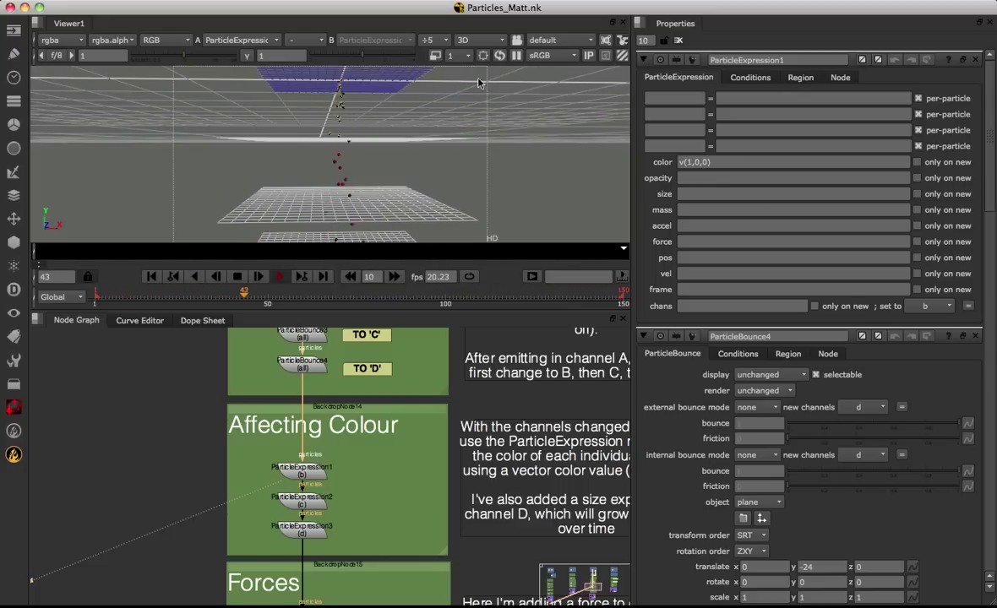
Step: Clear the channels condition of ParticleExpression1 and set it to channel a only
click(735, 78)
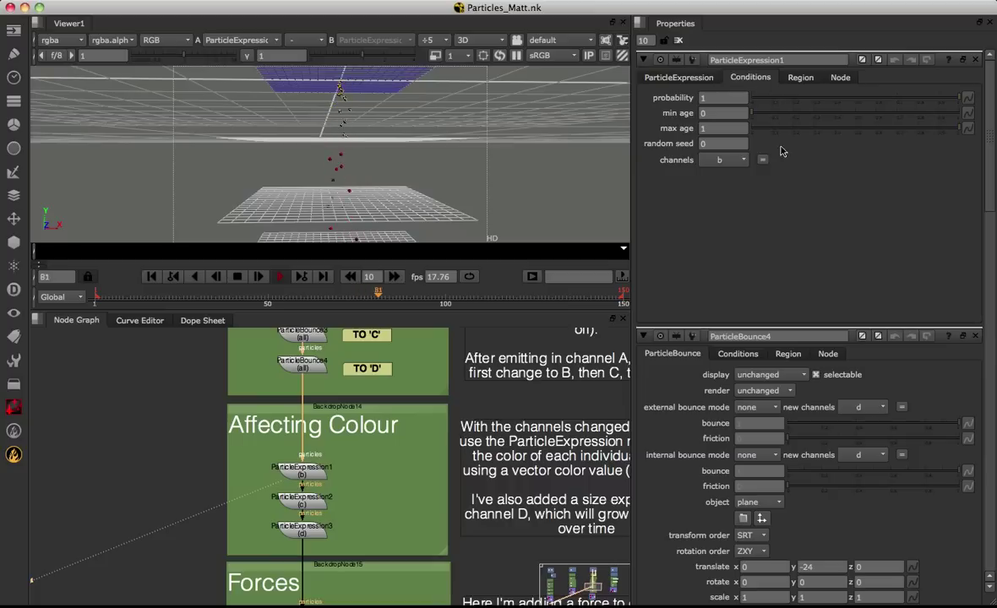
click(723, 160)
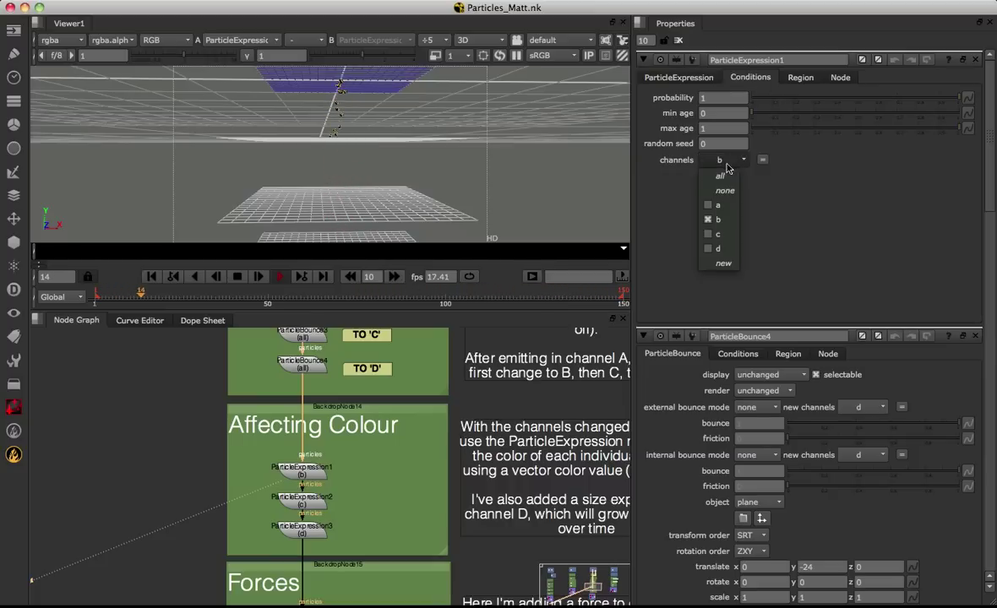
click(725, 190)
click(723, 160)
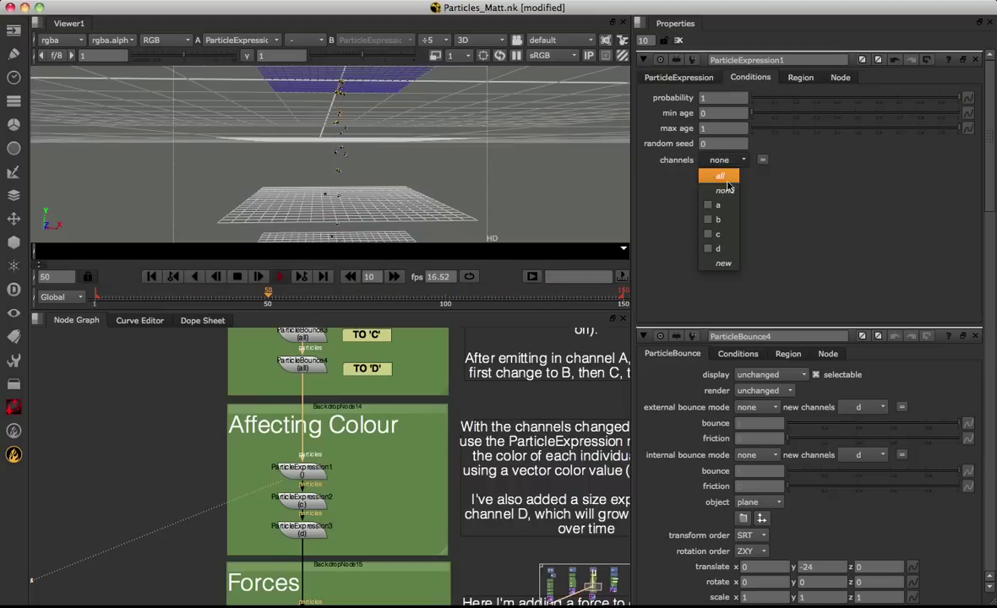
click(723, 205)
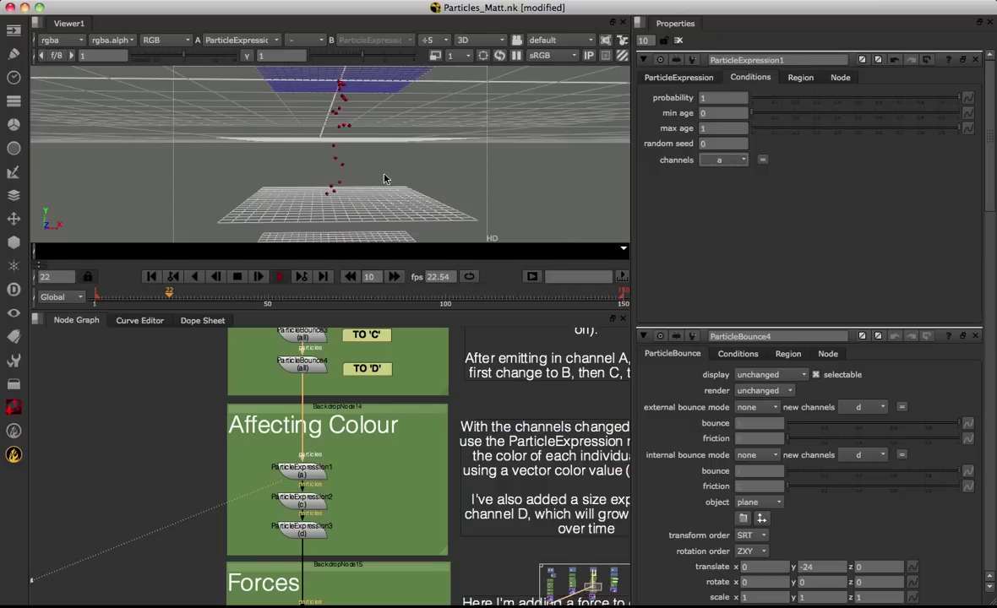
Step: Return the channels condition of ParticleExpression1 to channel b only
click(723, 159)
click(717, 218)
click(721, 160)
click(727, 205)
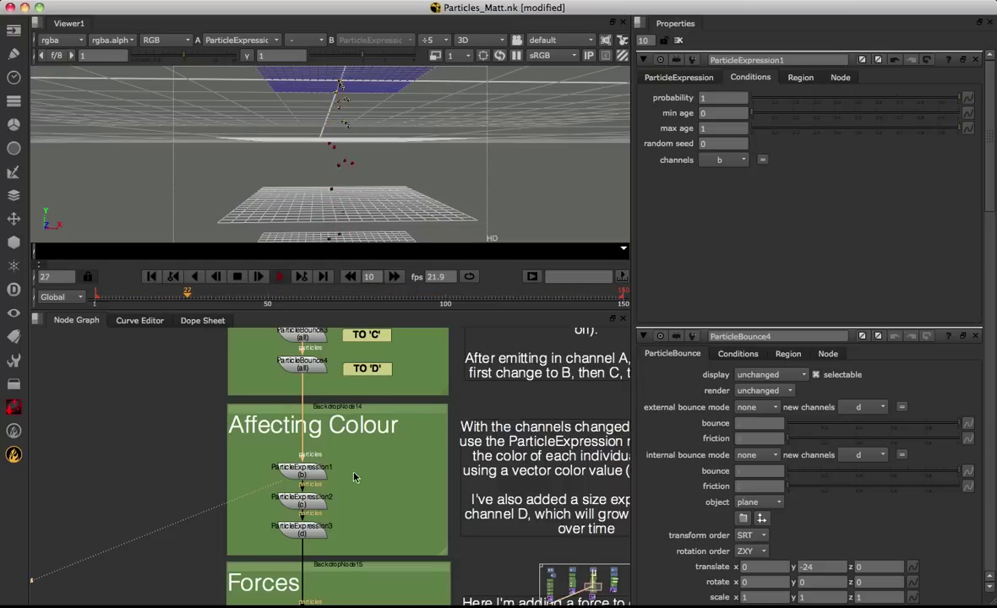
Step: Examine the channel condition and color expression of ParticleExpression2, and show that node's output in the viewer
scroll(327, 416, down, 2)
click(304, 466)
double_click(306, 469)
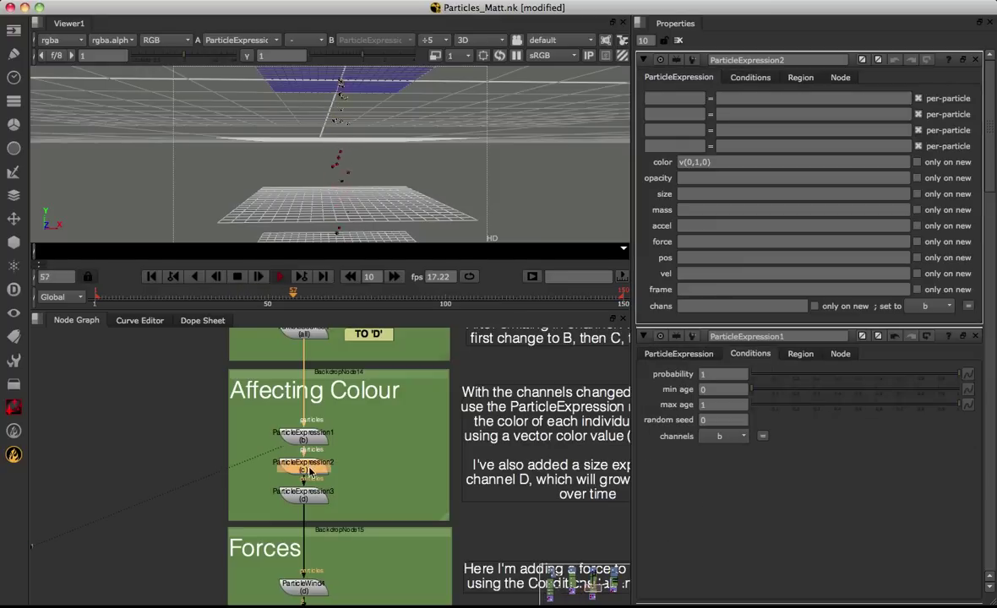
click(749, 78)
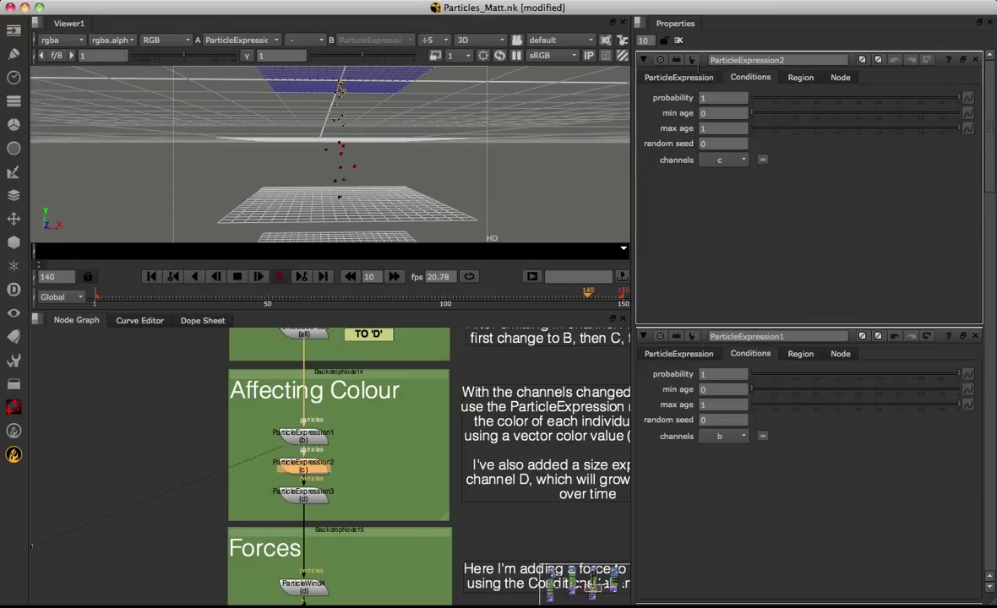
click(679, 77)
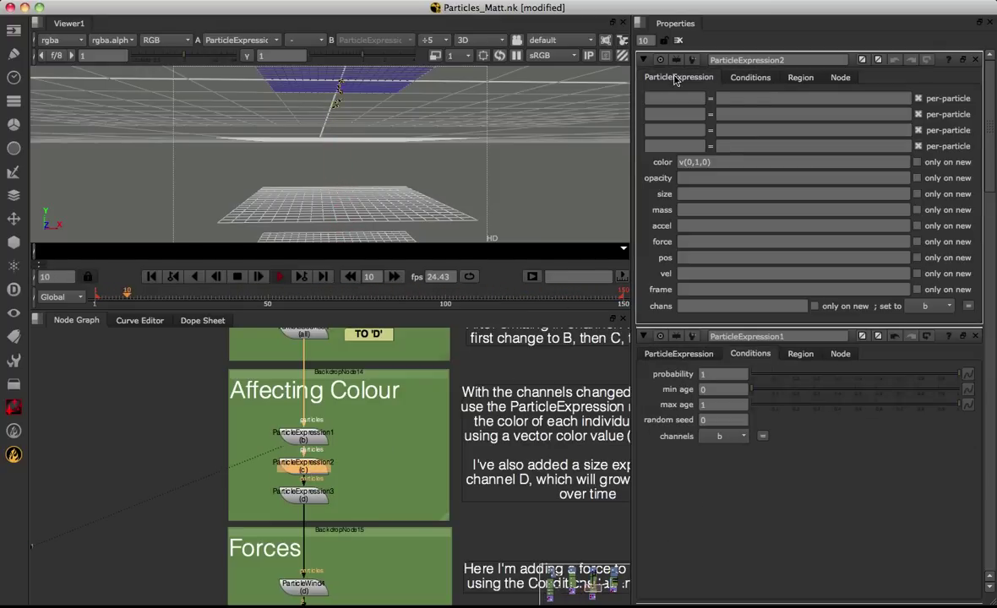
double_click(693, 162)
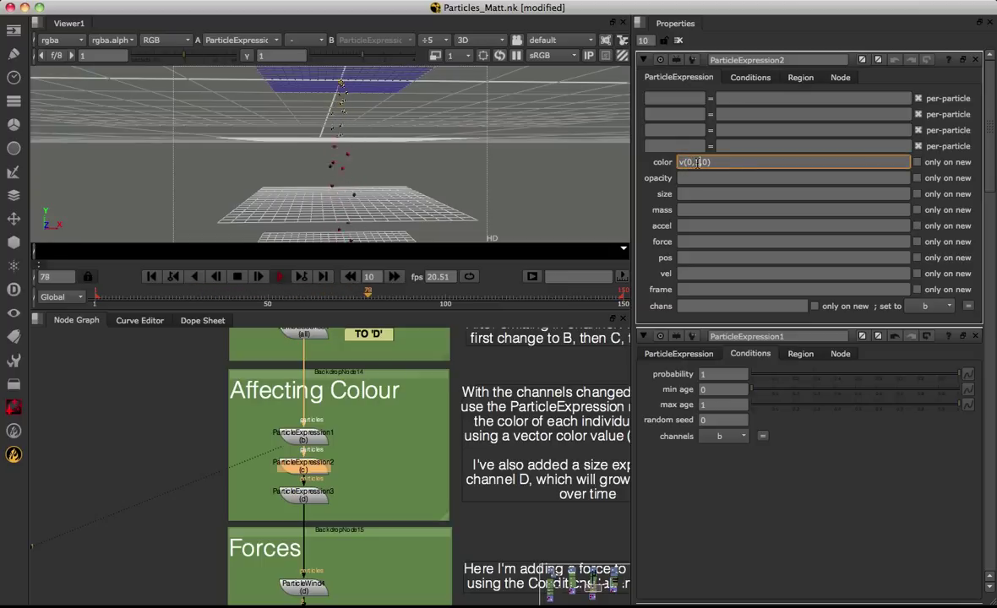
double_click(704, 162)
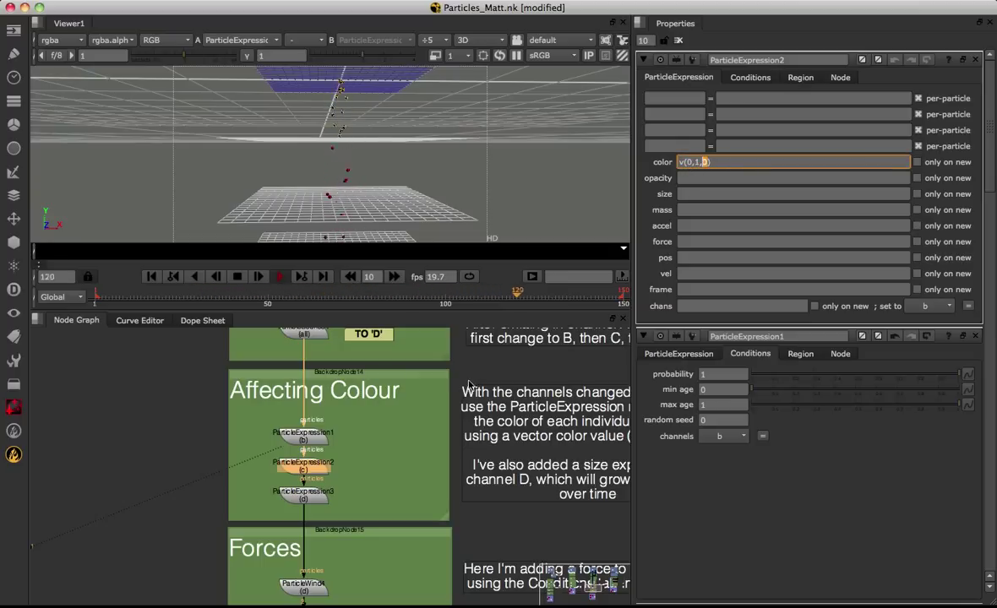
click(311, 473)
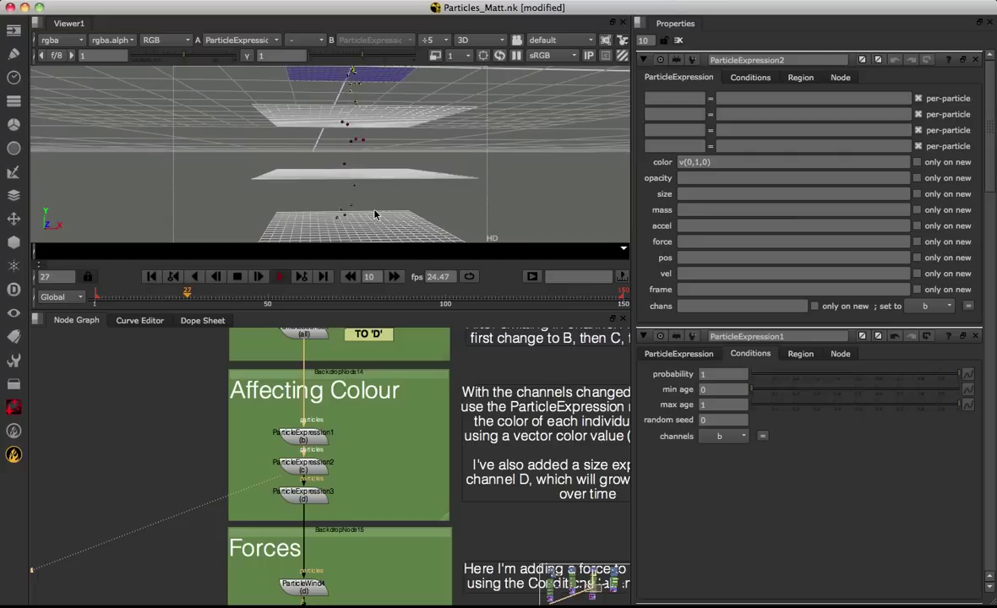
Step: Show the output of ParticleExpression3 in the viewer and examine its size expression against the particles below the lowest plane
middle_drag(344, 470, 368, 459)
scroll(332, 441, up, 5)
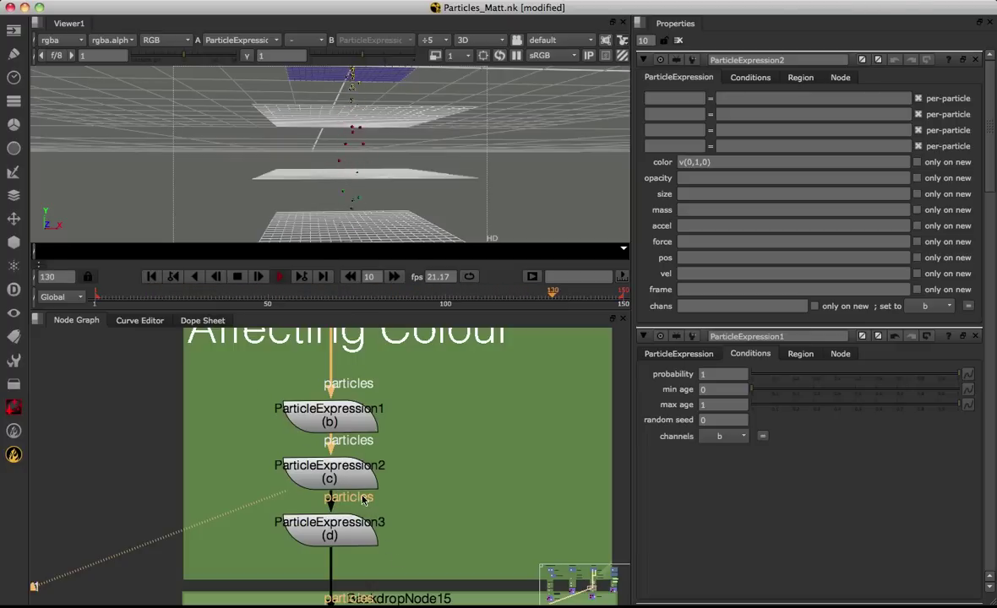
click(332, 538)
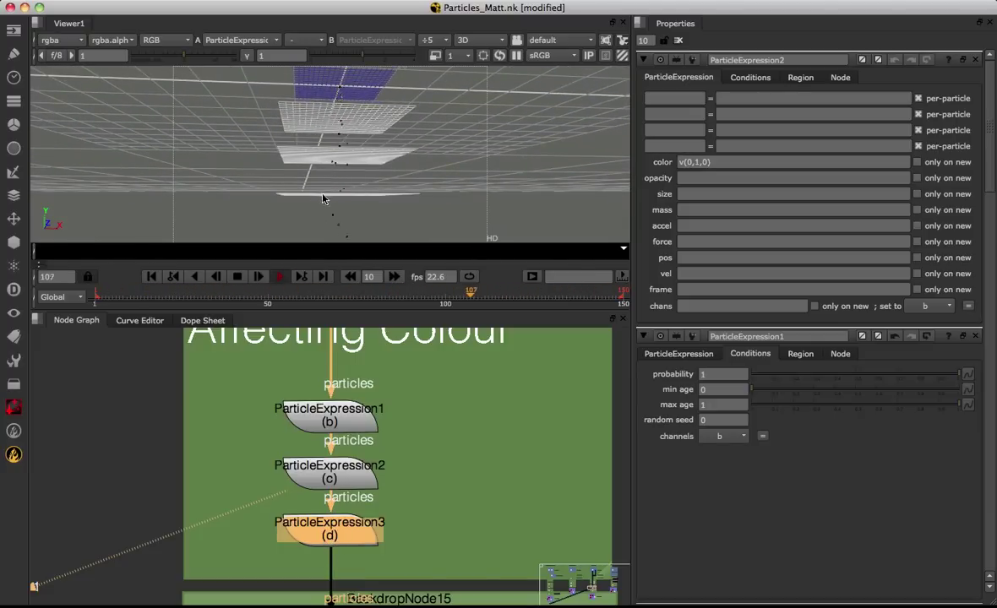
drag(325, 536, 322, 543)
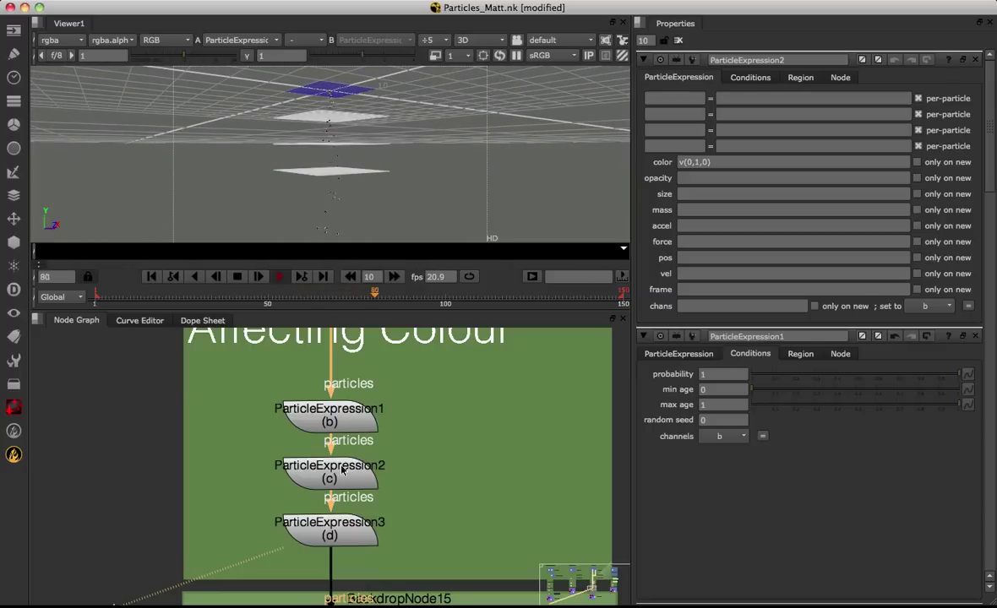
double_click(329, 532)
click(692, 194)
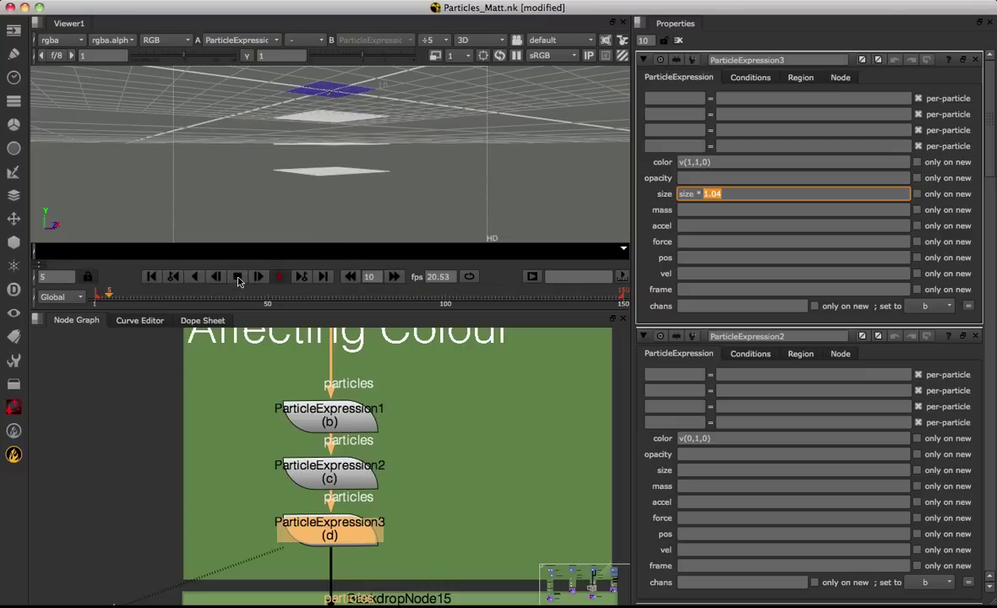
drag(329, 186, 272, 211)
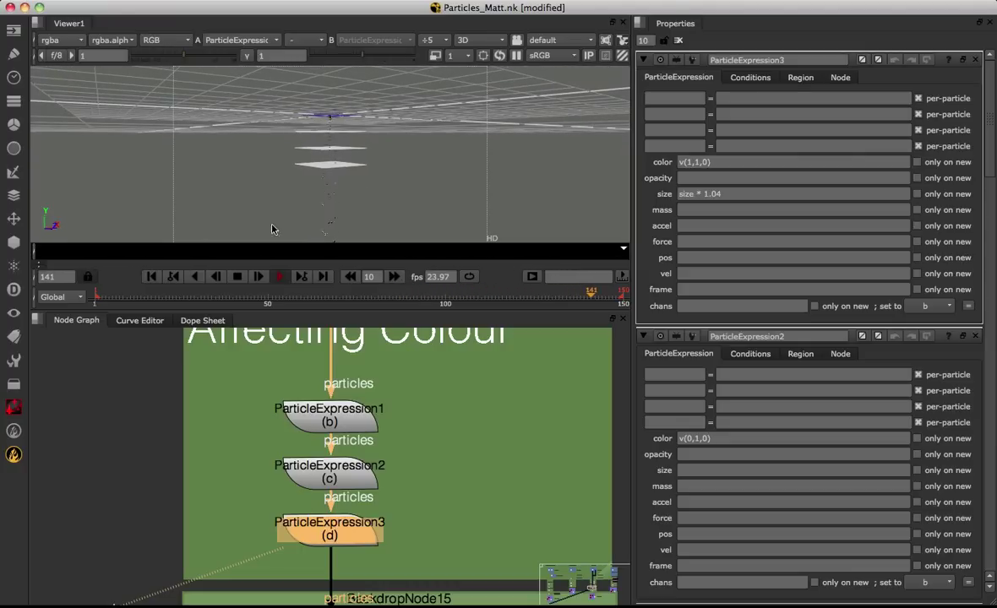
Step: Show the output of ParticleWind4 in the viewer and examine how the wind force acts on the particles below the lowest plane
middle_drag(376, 601, 356, 368)
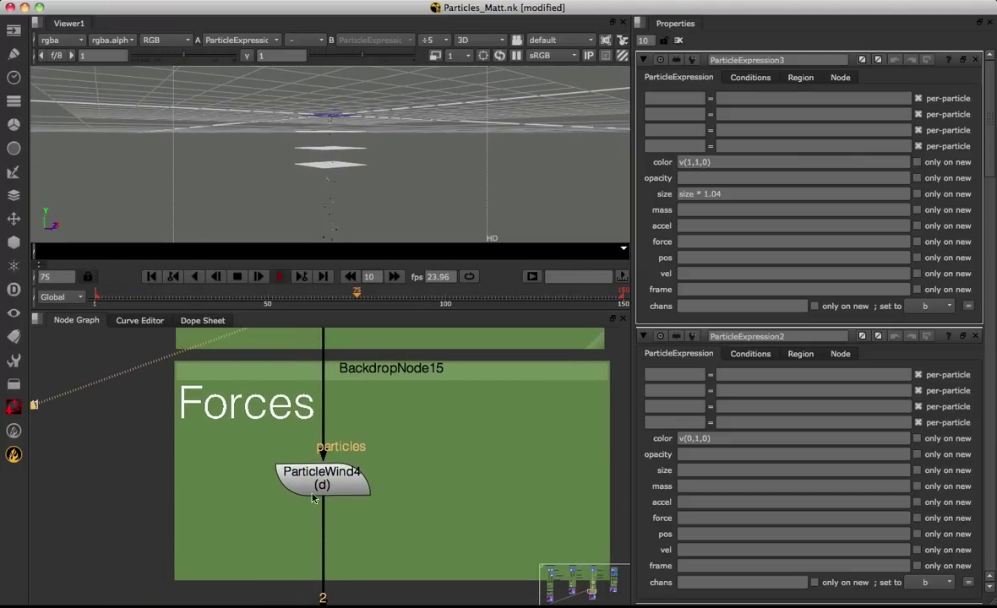
drag(253, 437, 405, 524)
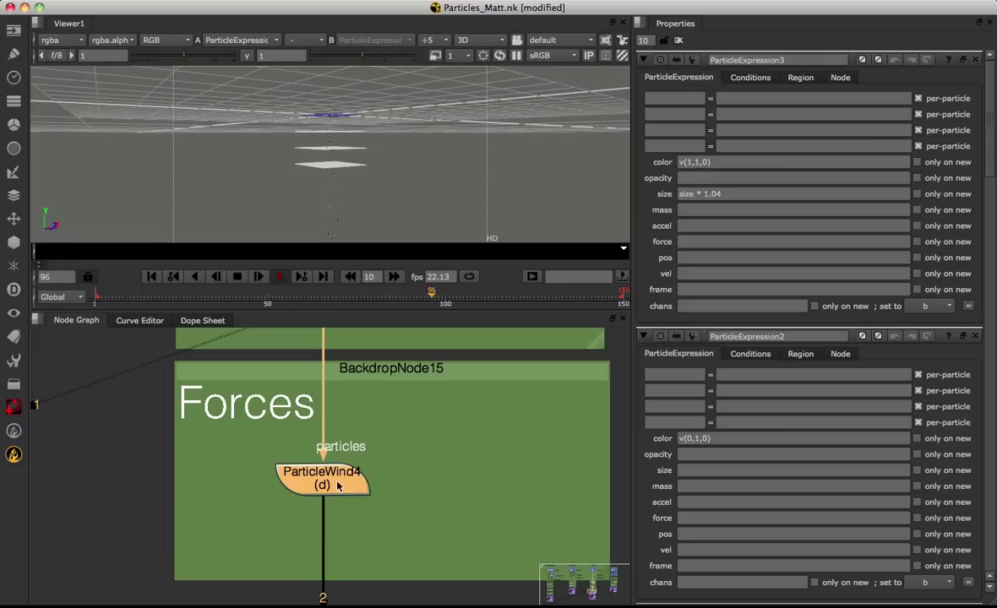
key(1)
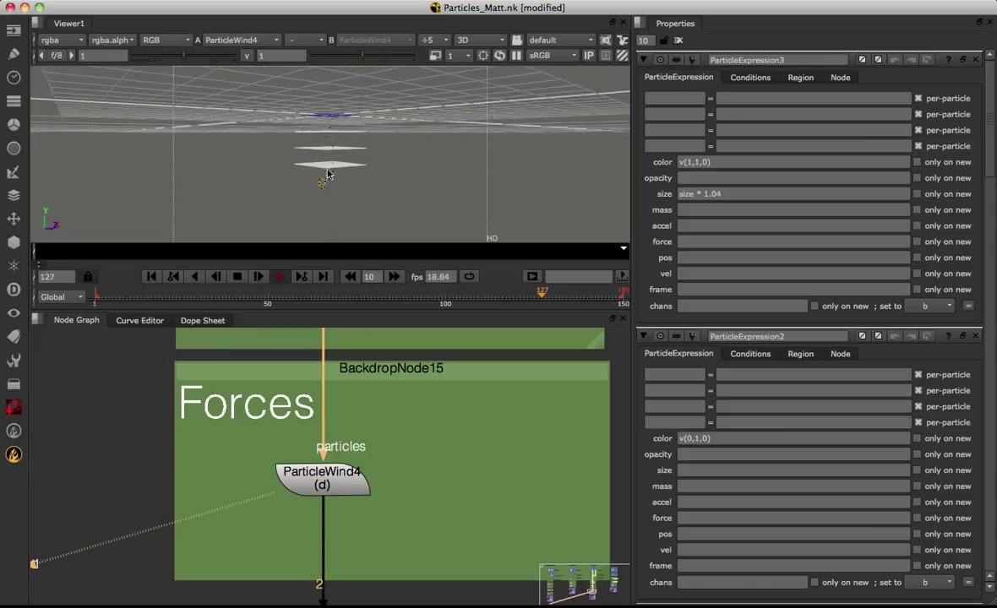
mouse_move(362, 171)
mouse_down()
mouse_move(429, 187)
mouse_move(379, 170)
mouse_move(350, 182)
mouse_up()
drag(407, 212, 371, 170)
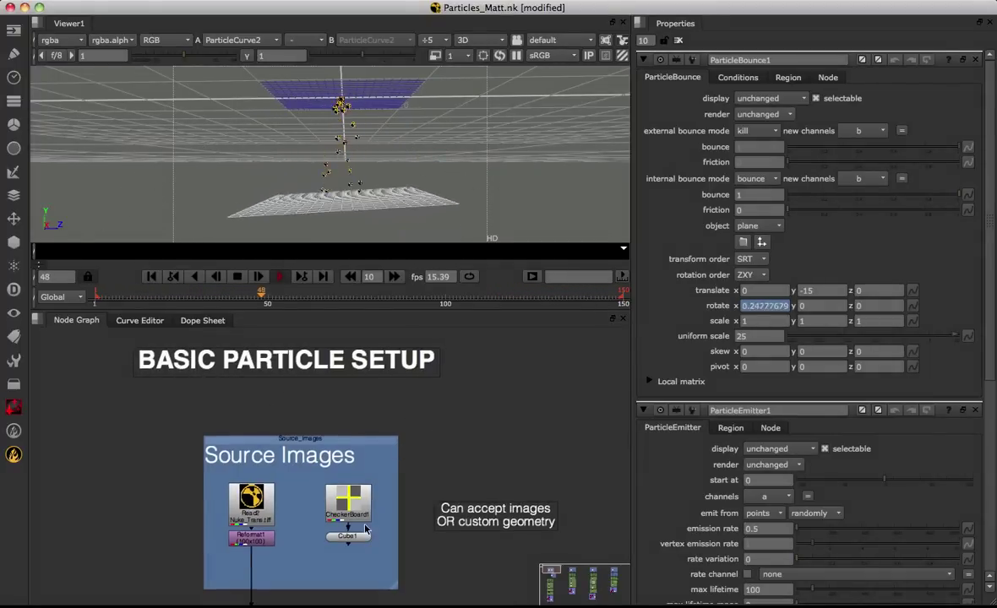
Step: Find the Spawning section of the basic particle setup and select its ParticleSpawn1 node
scroll(359, 490, down, 5)
scroll(359, 490, down, 10)
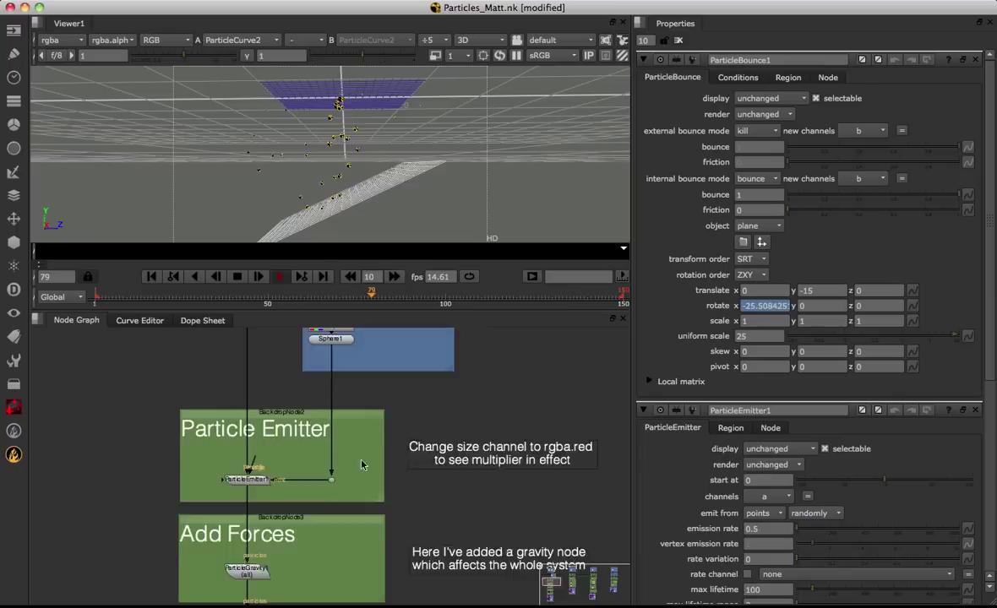
scroll(367, 420, down, 6)
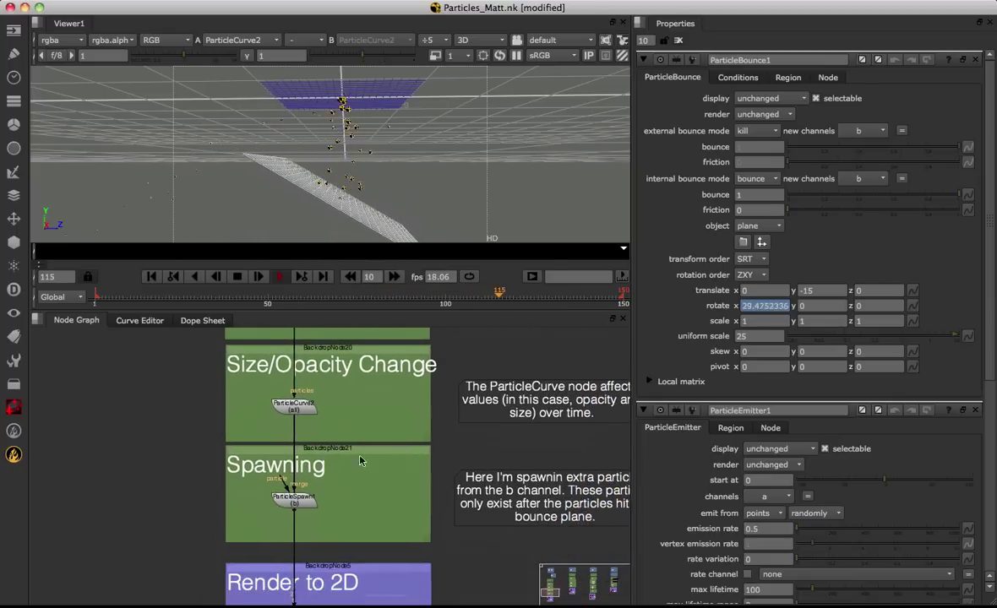
scroll(318, 498, up, 2)
scroll(317, 498, up, 4)
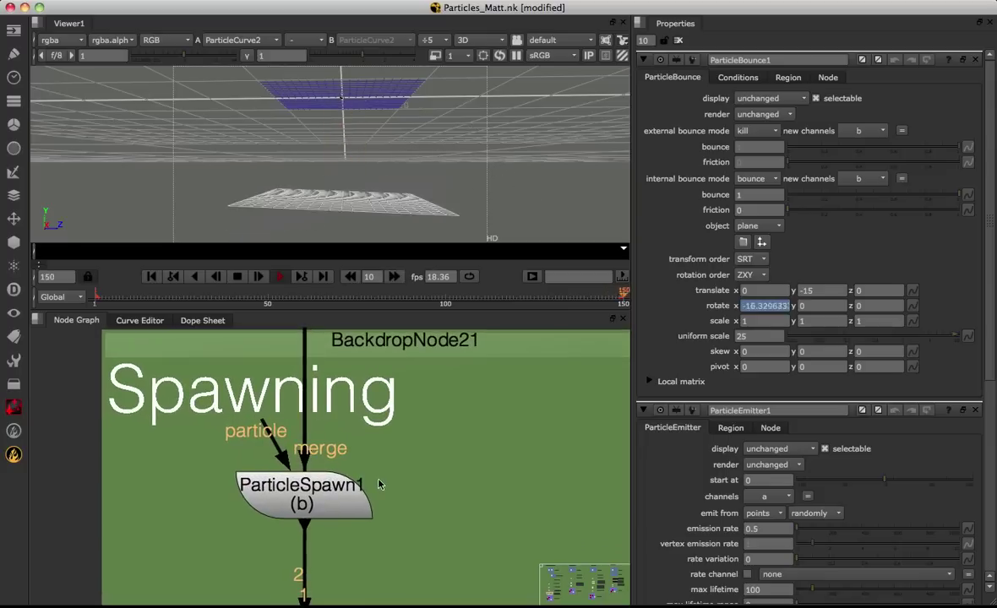
click(334, 502)
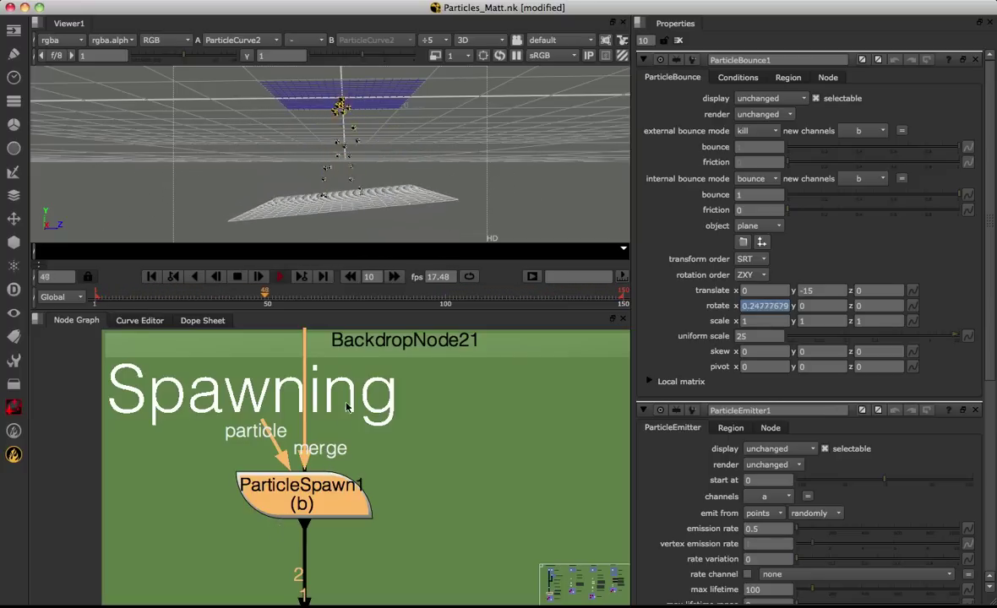
Step: Open the properties of ParticleEmitter1 and ParticleBounce1 and examine which channels they assign to the particles
scroll(342, 435, down, 6)
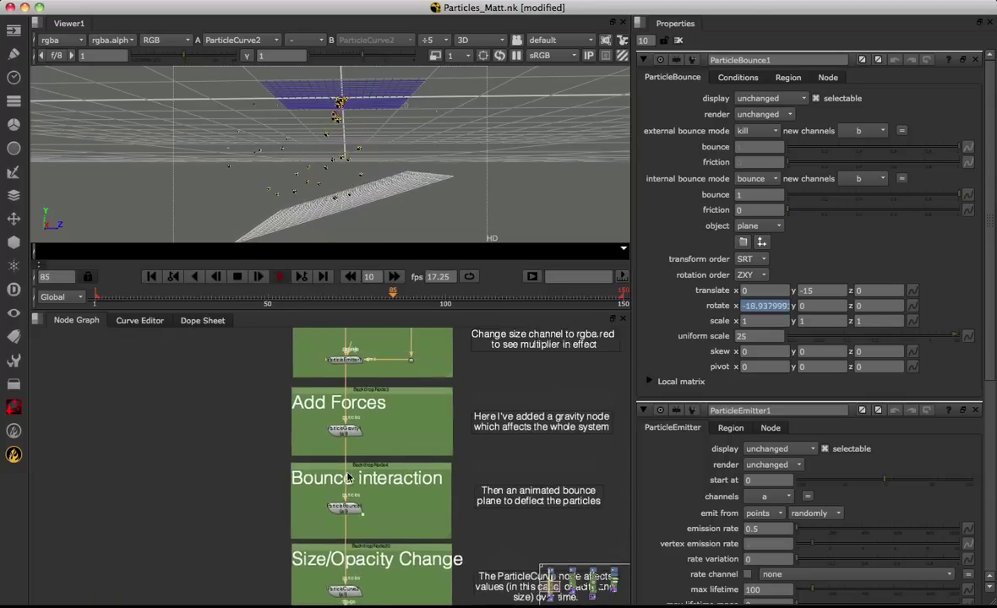
middle_drag(349, 463, 349, 554)
scroll(348, 507, up, 3)
double_click(353, 439)
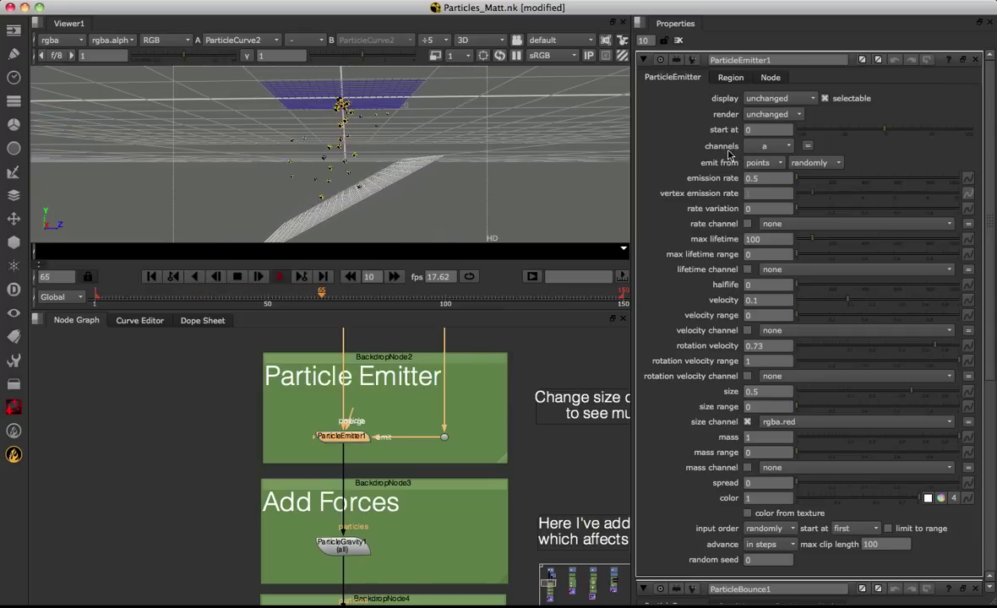
scroll(434, 562, down, 6)
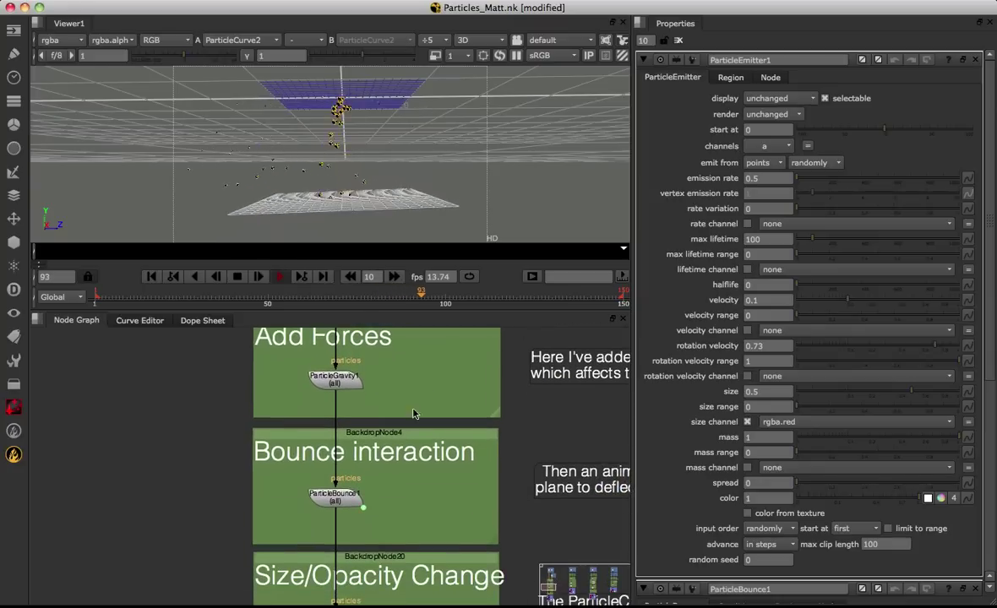
double_click(341, 499)
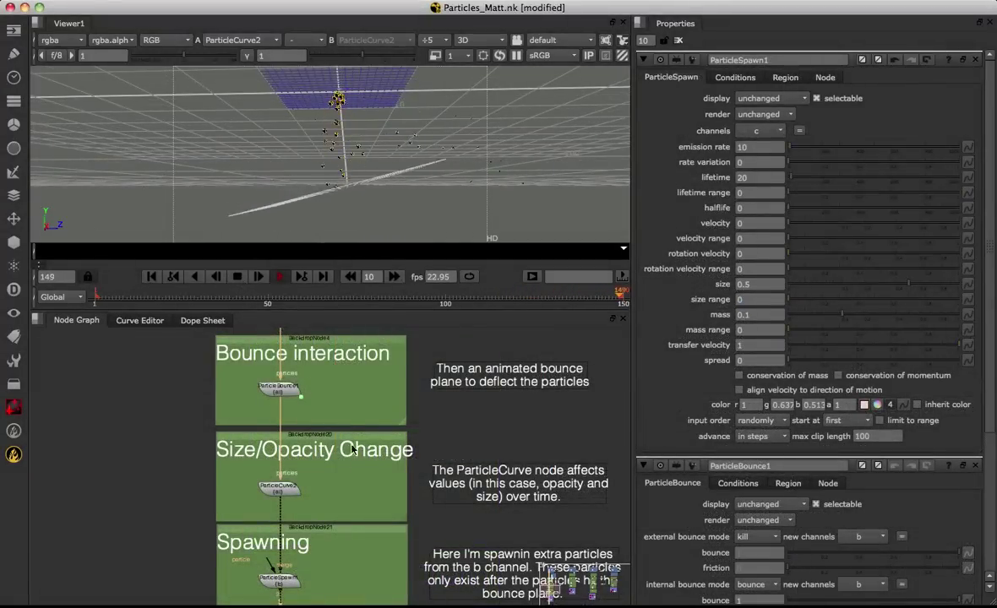
Step: Open the properties of ParticleSpawn1 and show that node's output in the viewer
middle_drag(335, 550, 329, 431)
scroll(328, 483, up, 5)
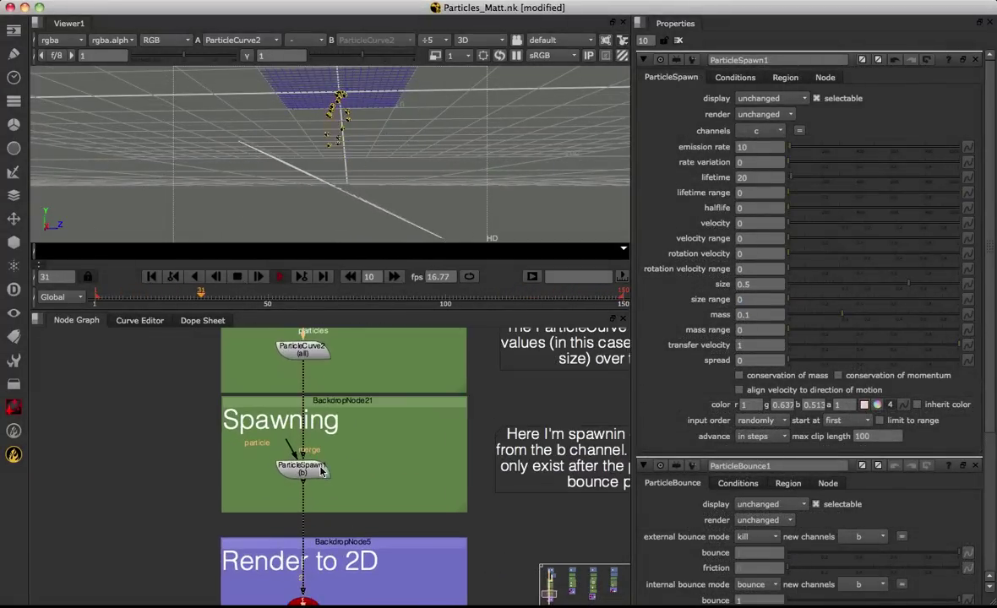
double_click(328, 483)
key(1)
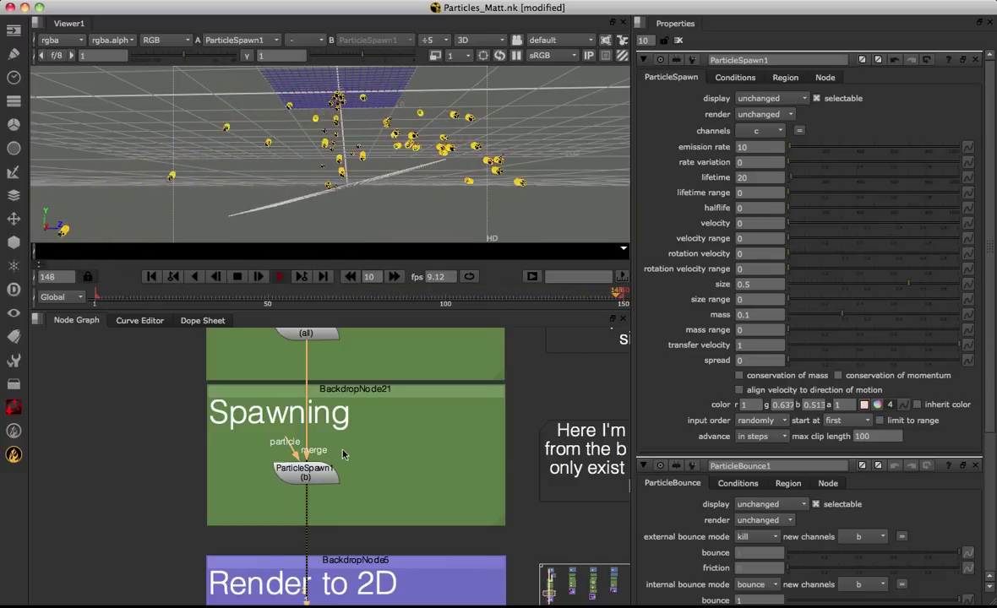
Step: Examine the channel condition and emission settings of ParticleSpawn1, and stop playback to inspect the spawned particle trails up close
click(319, 478)
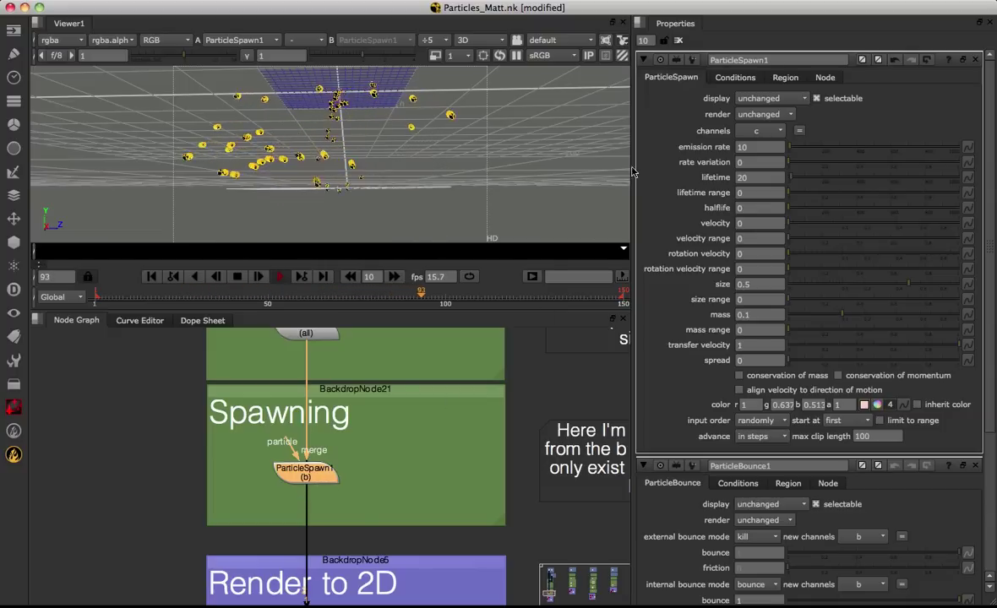
click(736, 79)
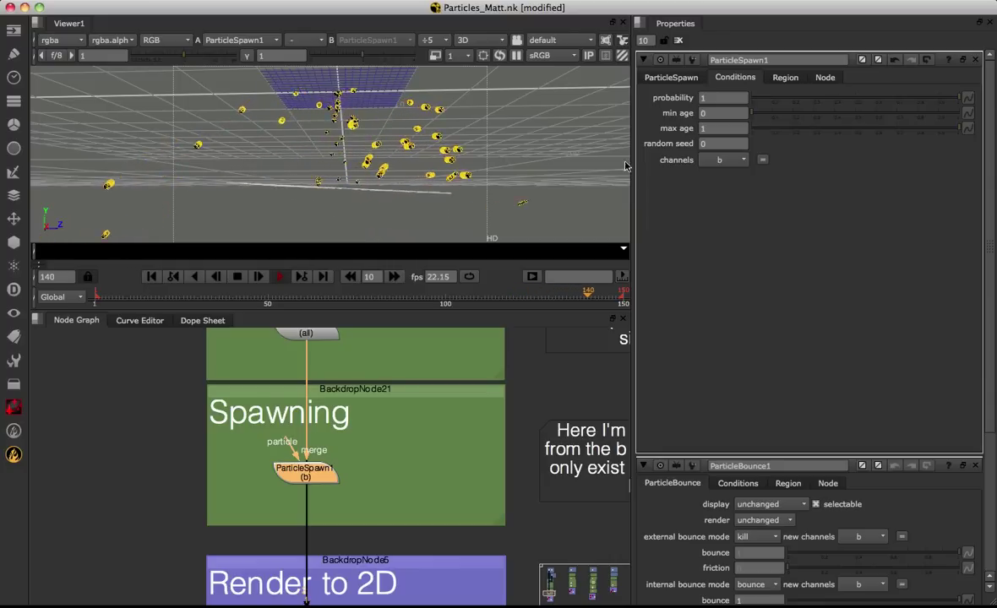
click(671, 77)
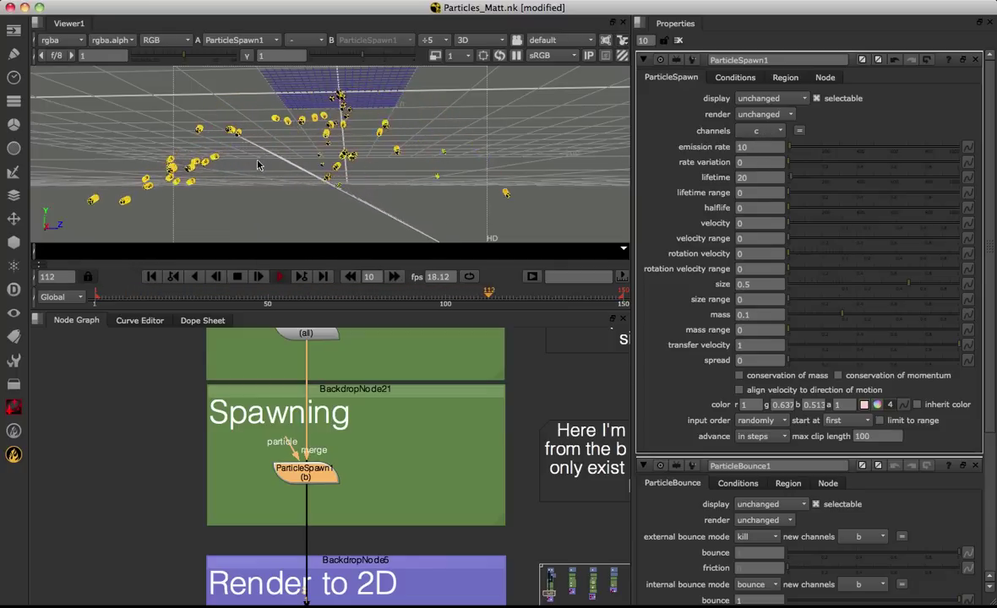
click(238, 280)
ctrl+drag(329, 166, 381, 148)
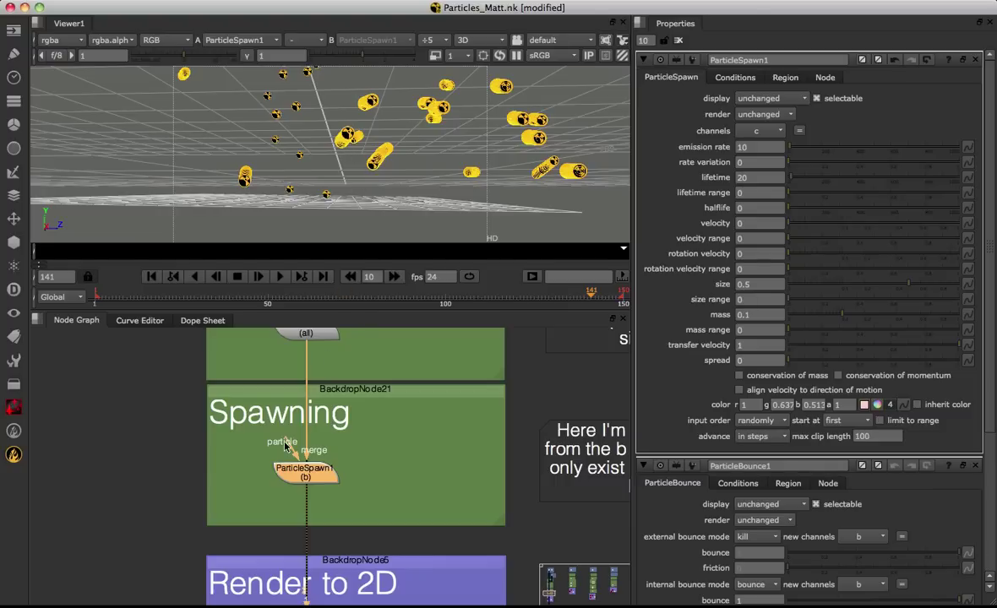
Step: Move ParticleSpawn1 up slightly in the Spawning backdrop and add a ParticleExpression node directly below it
drag(288, 440, 384, 480)
drag(311, 482, 313, 466)
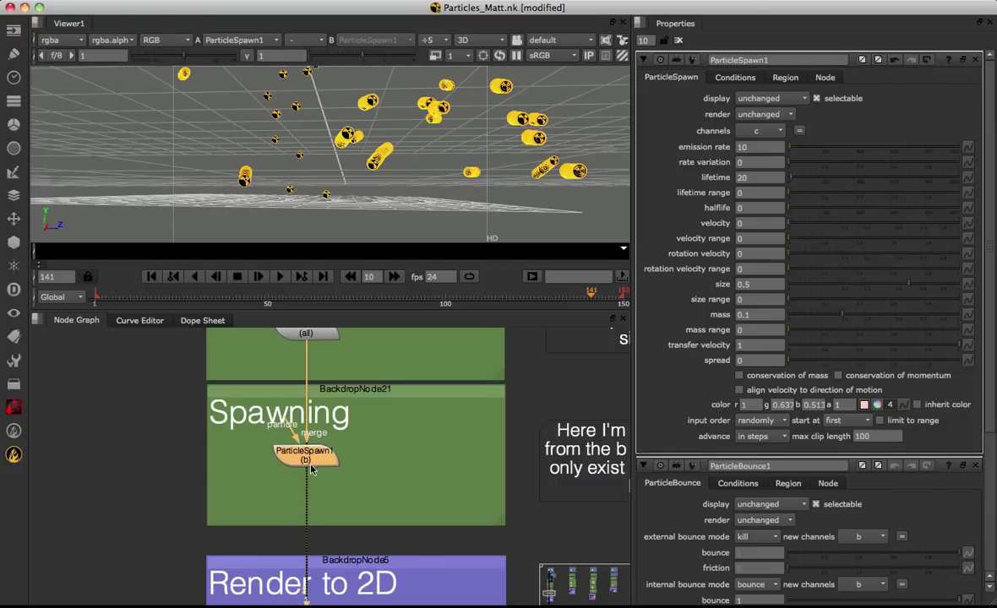
key(Tab)
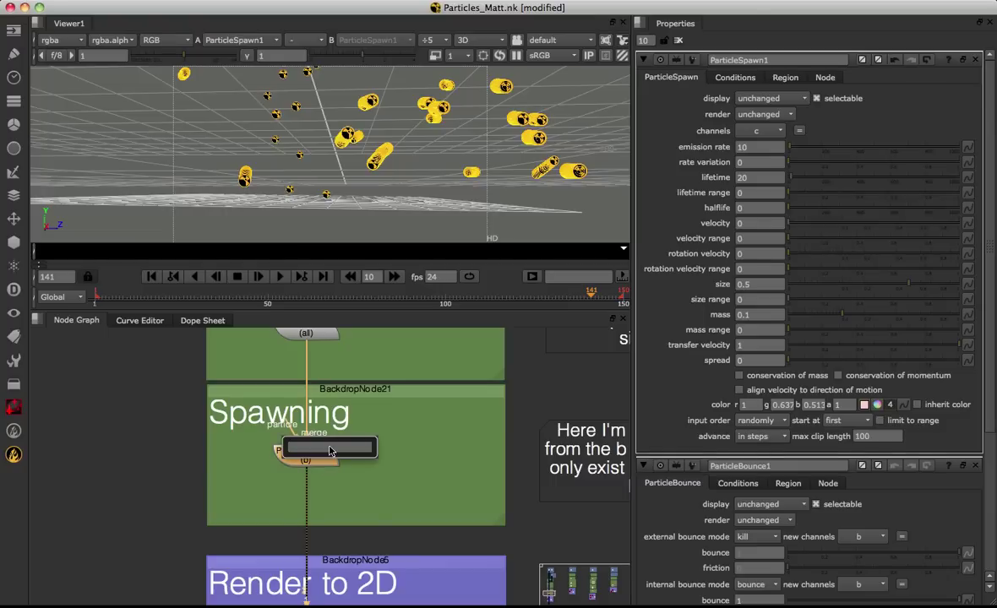
text(particleex)
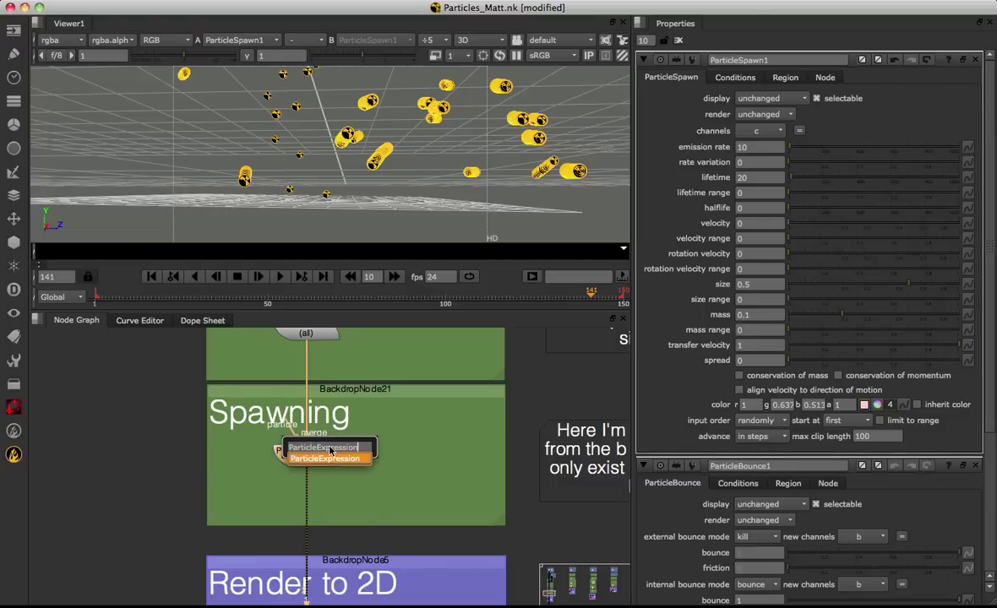
key(Return)
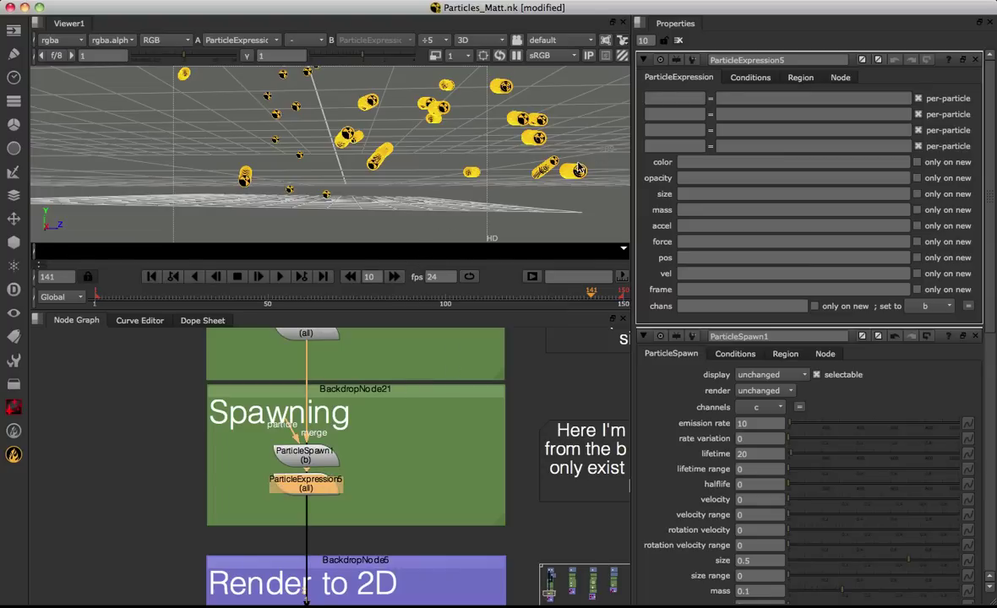
Step: Clear the channels condition of ParticleExpression5 and set it to channel c only
click(743, 79)
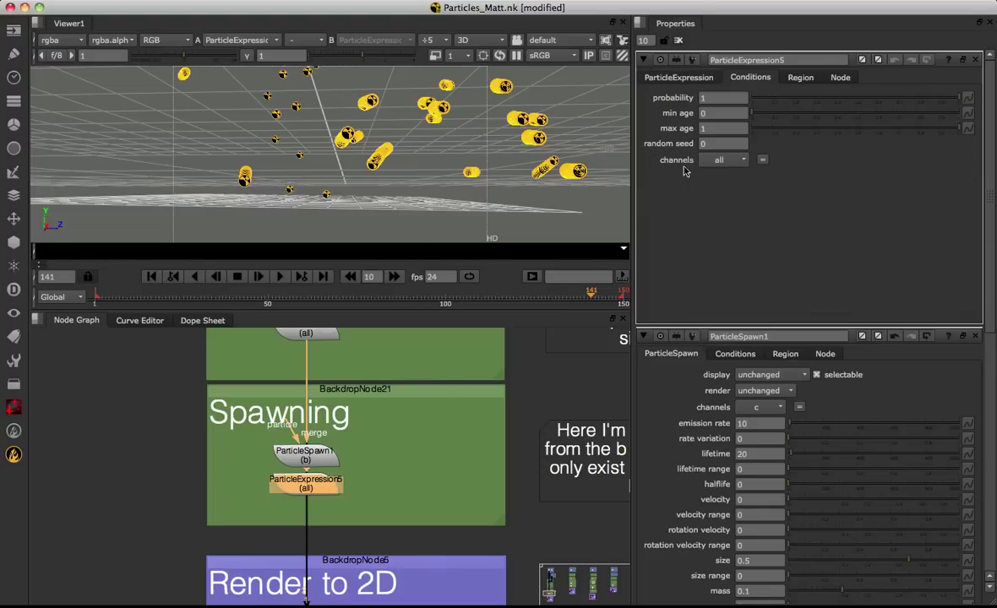
click(732, 164)
click(725, 176)
click(732, 164)
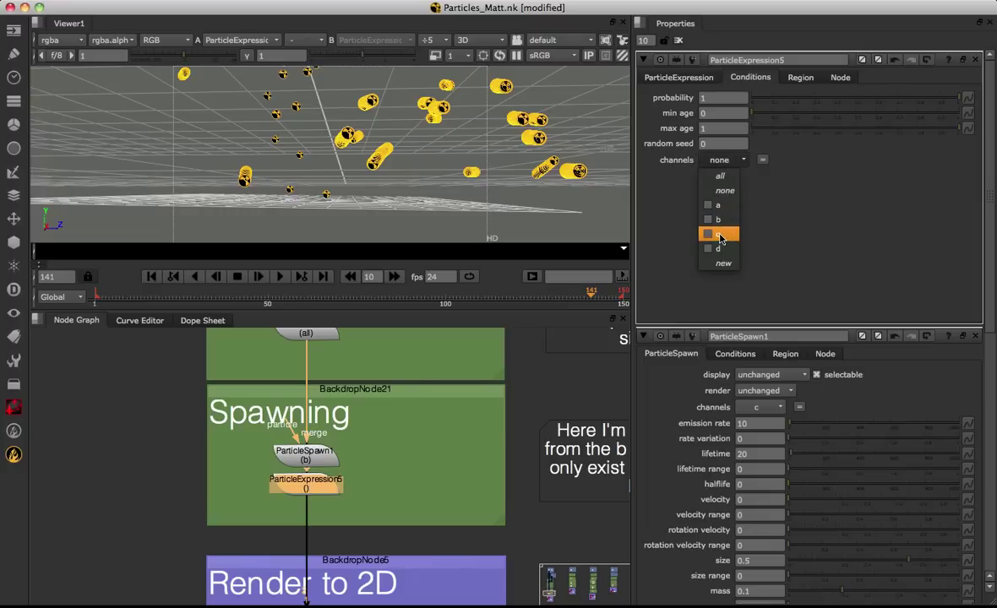
click(723, 235)
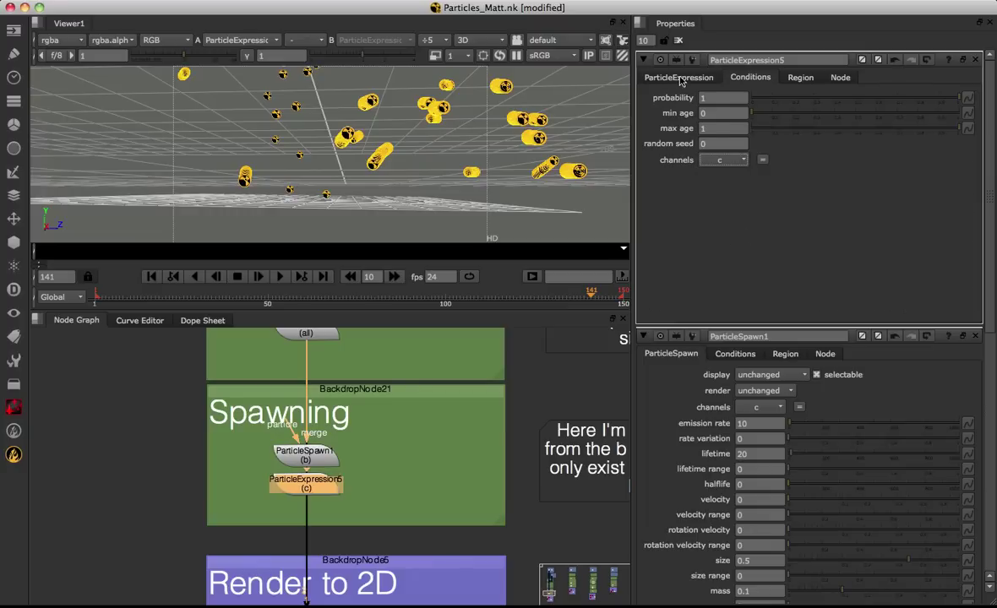
Step: Set the size expression of ParticleExpression5 to 0.25
click(681, 79)
click(708, 196)
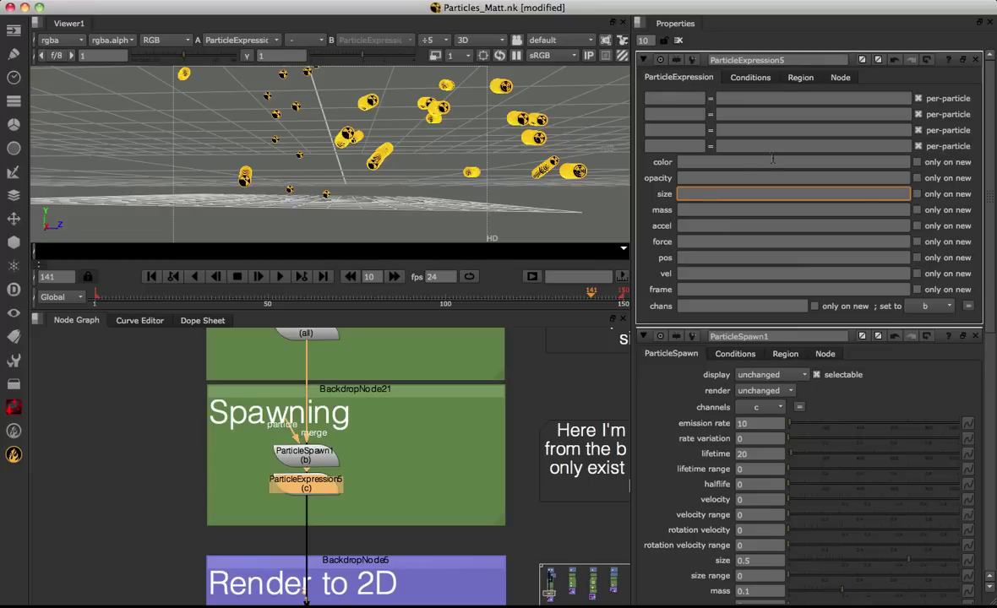
text(0.25)
key(Return)
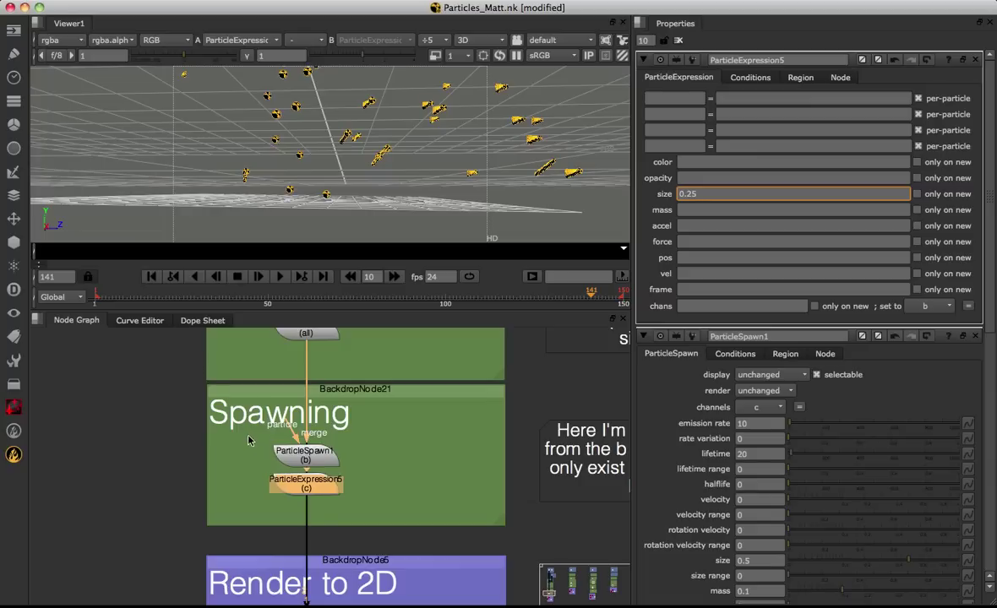
drag(233, 399, 338, 469)
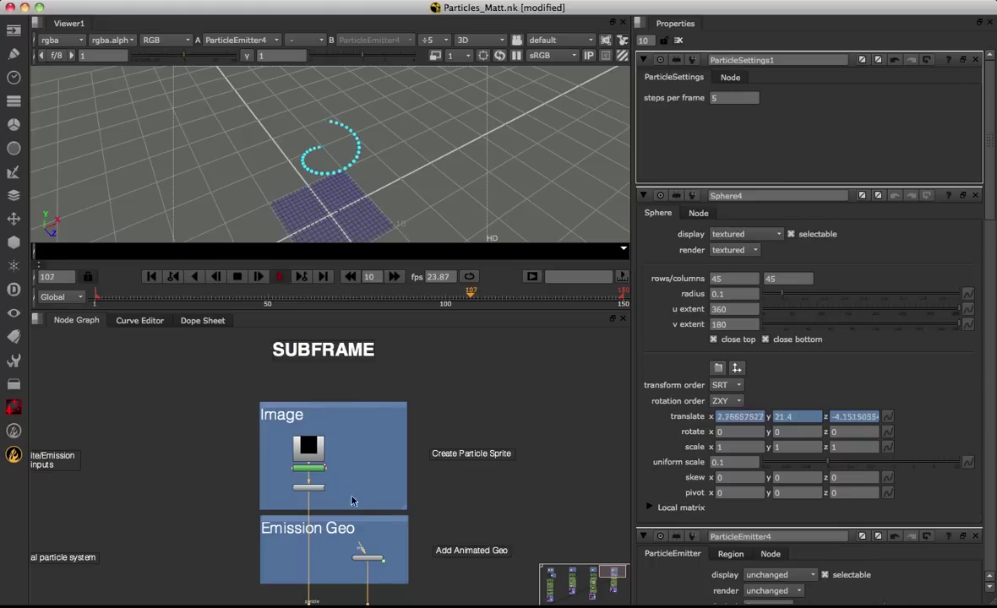
Step: In the Subframe setup, examine the animated translation of the emission sphere and the emission rate of ParticleEmitter4
double_click(367, 559)
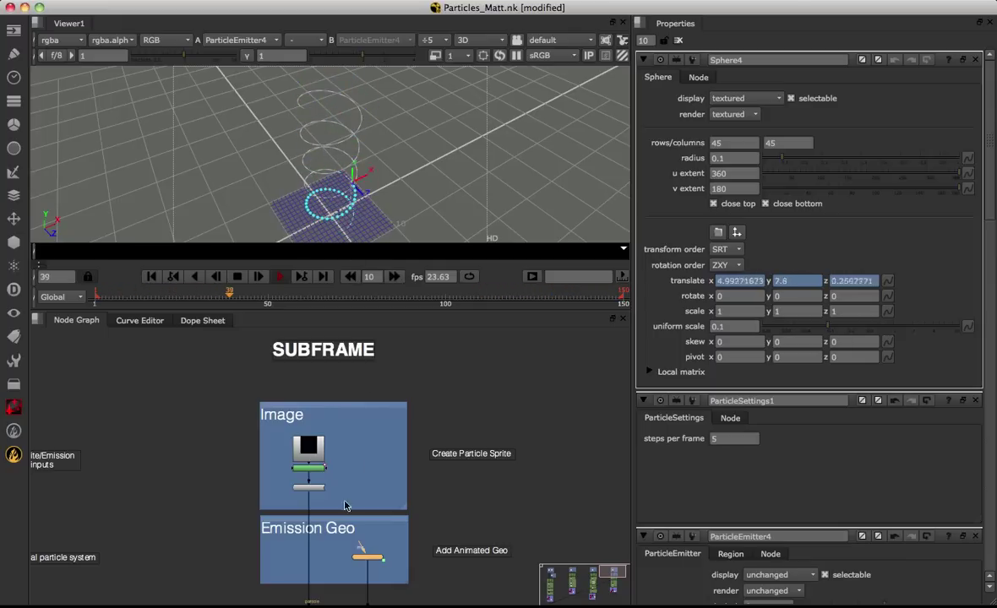
middle_drag(352, 496, 353, 424)
double_click(324, 583)
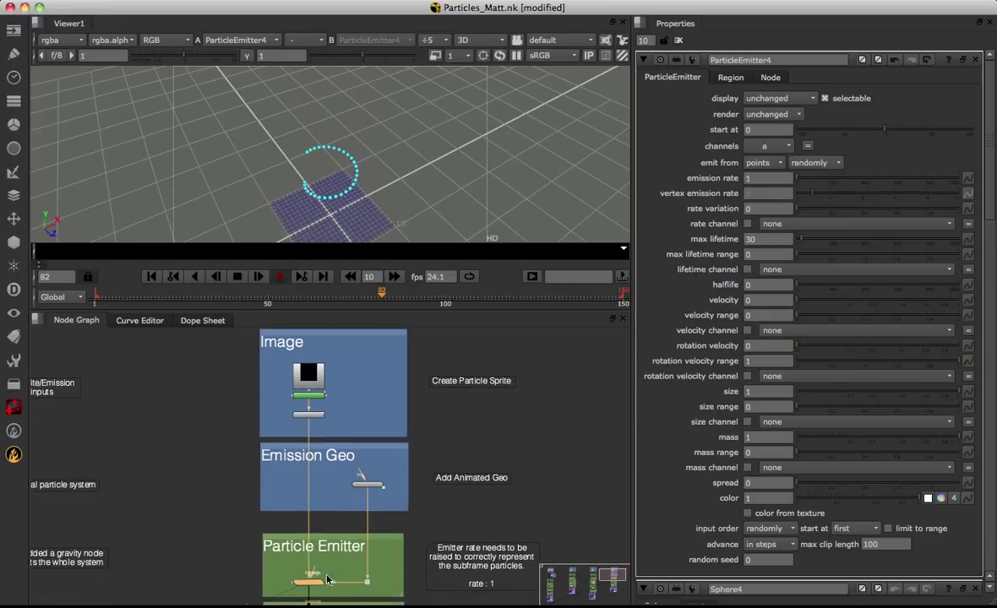
click(748, 178)
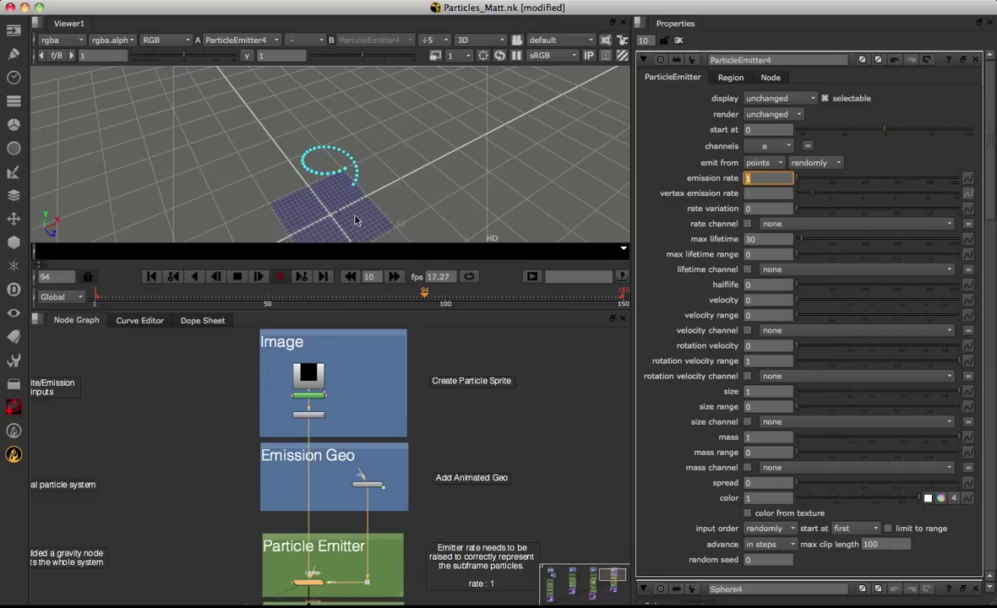
Step: Examine the steps per frame value of ParticleSettings1, and stop playback to inspect the spacing of the spiral particles up close
scroll(351, 524, down, 5)
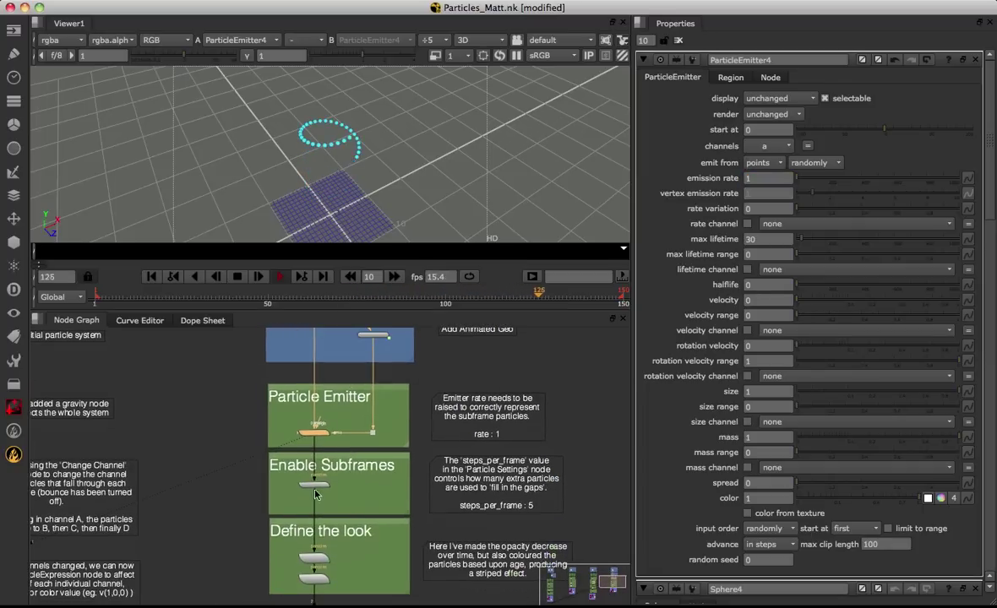
scroll(374, 486, up, 2)
scroll(375, 486, up, 2)
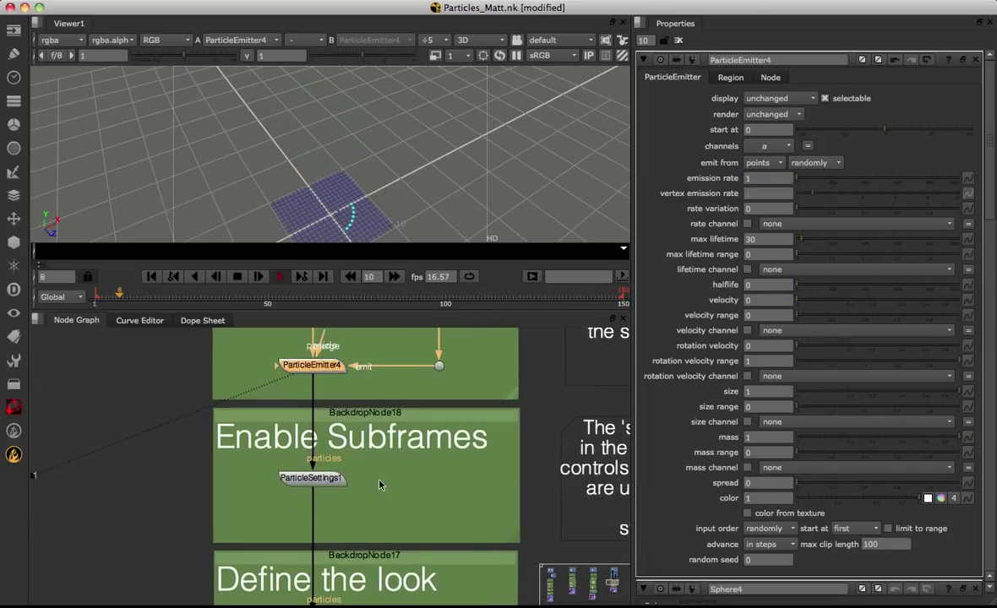
double_click(322, 486)
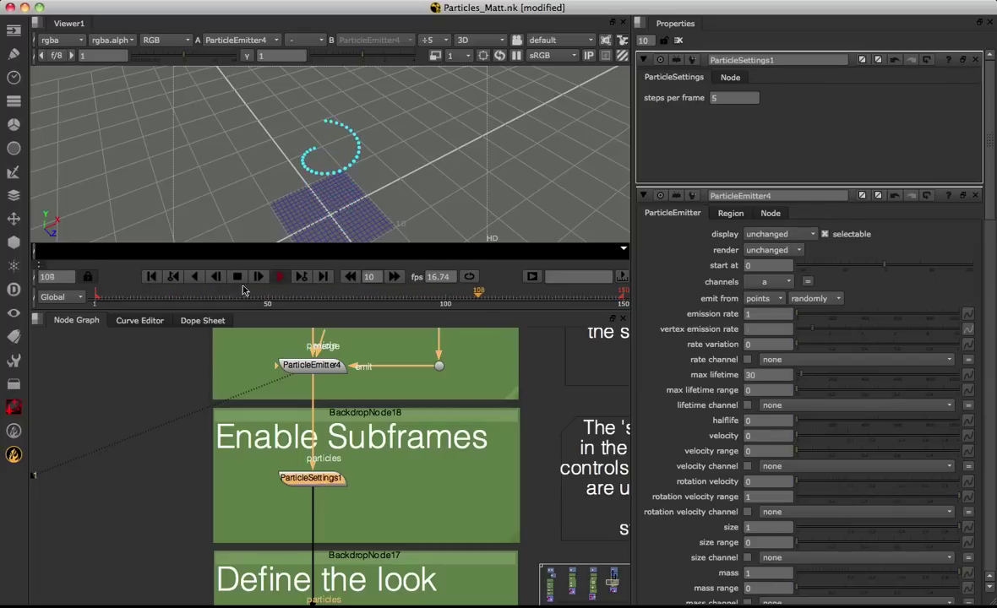
key(k)
ctrl+drag(330, 149, 368, 167)
scroll(367, 167, up, 3)
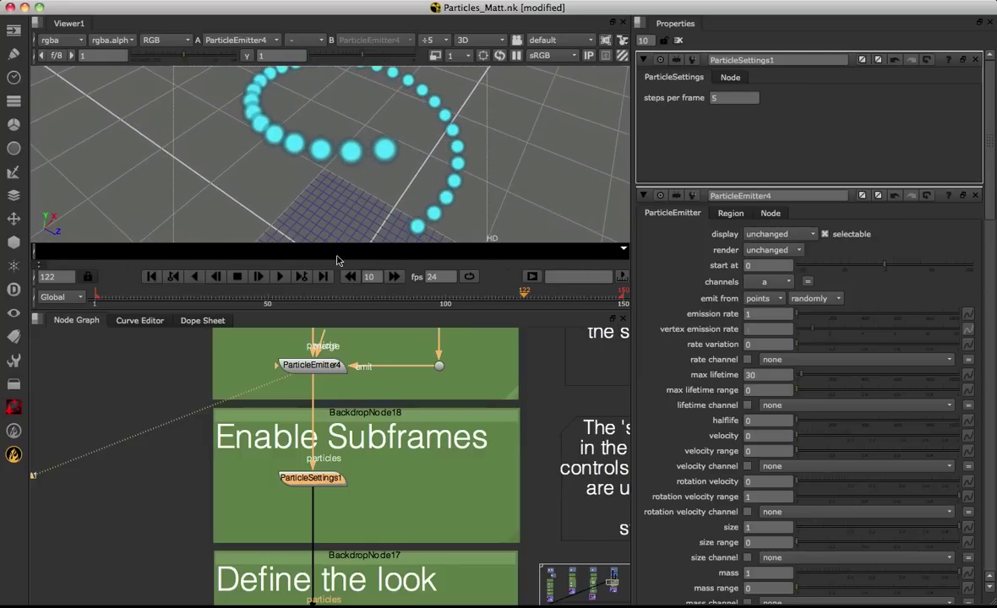
Step: Confirm 5 steps per frame in ParticleSettings1 and inspect the whole loop of particles emitted at the current frame
click(733, 98)
key(Return)
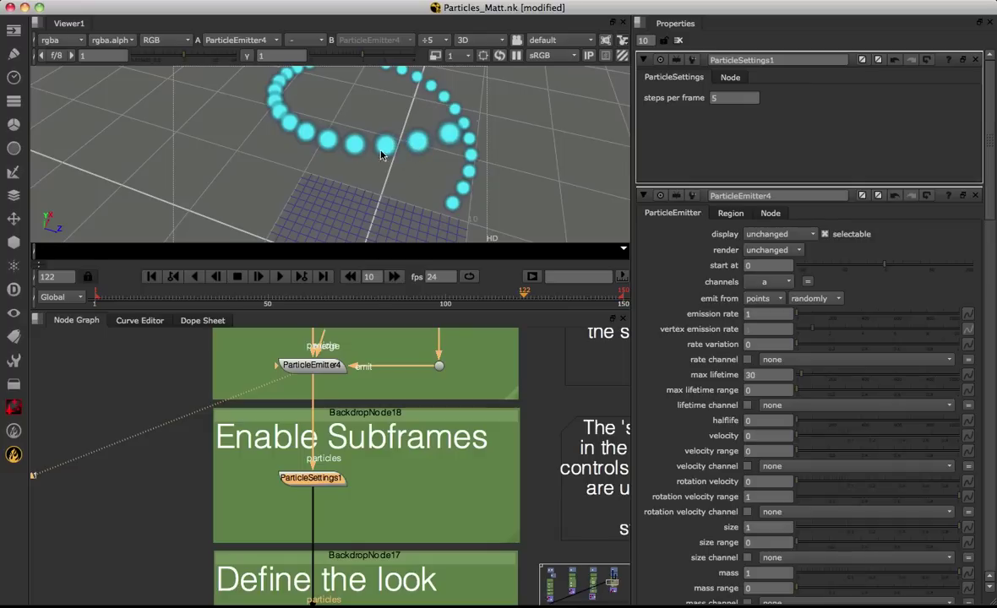
ctrl+drag(400, 153, 297, 153)
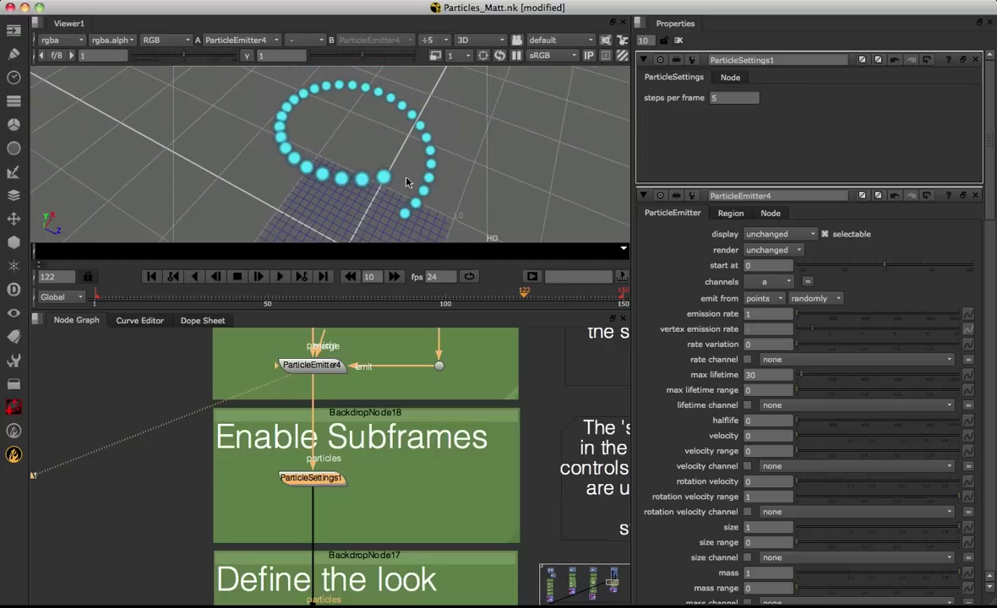
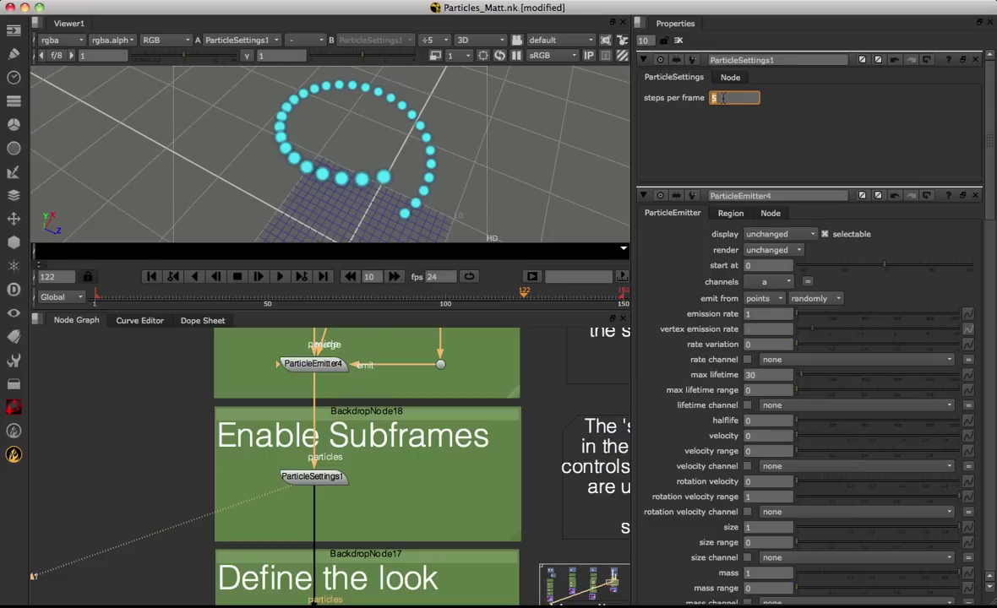
key(Return)
Step: Set the emission rate of ParticleEmitter4 to 5 and play back the particle trail
double_click(320, 368)
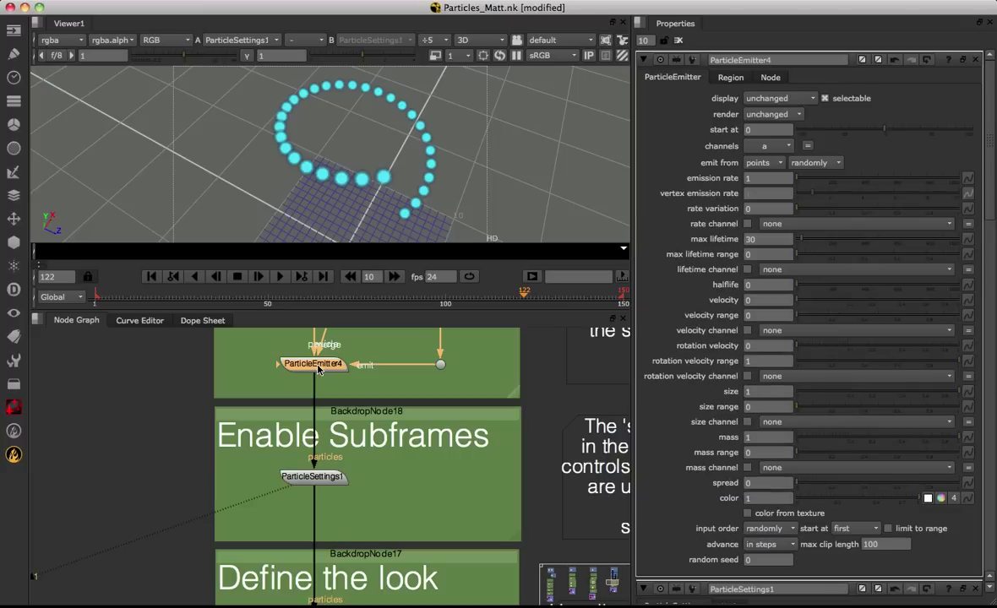
click(768, 179)
key(Return)
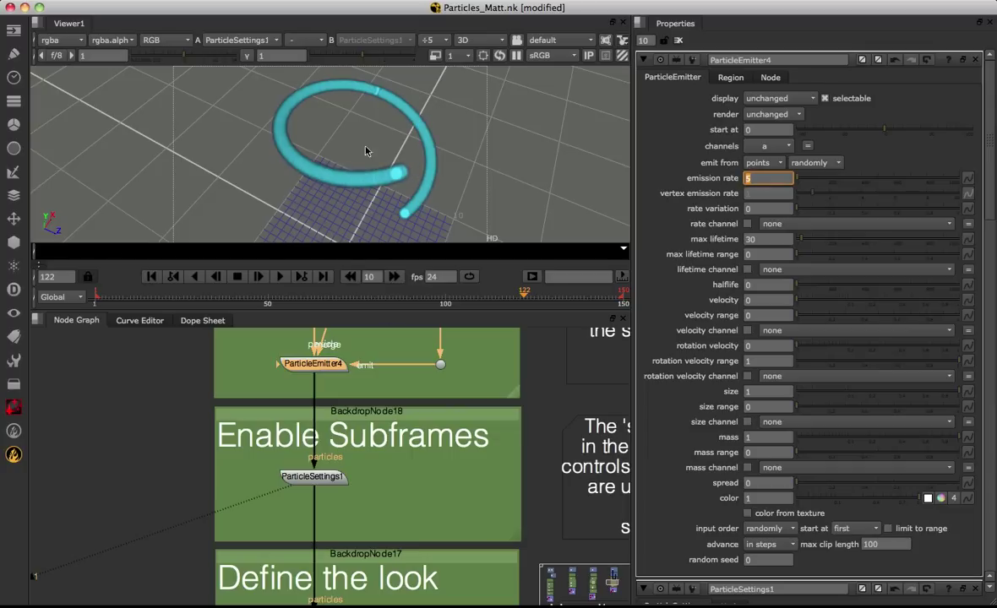
ctrl+drag(351, 151, 357, 177)
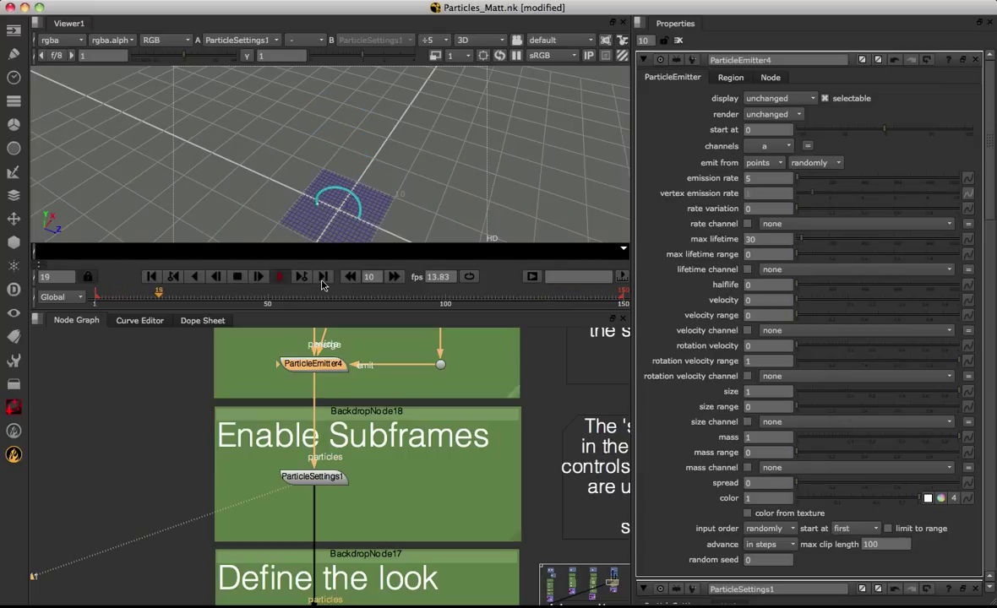
Step: Review the steps per frame value of ParticleSettings1 and examine the particle trail during playback
double_click(302, 475)
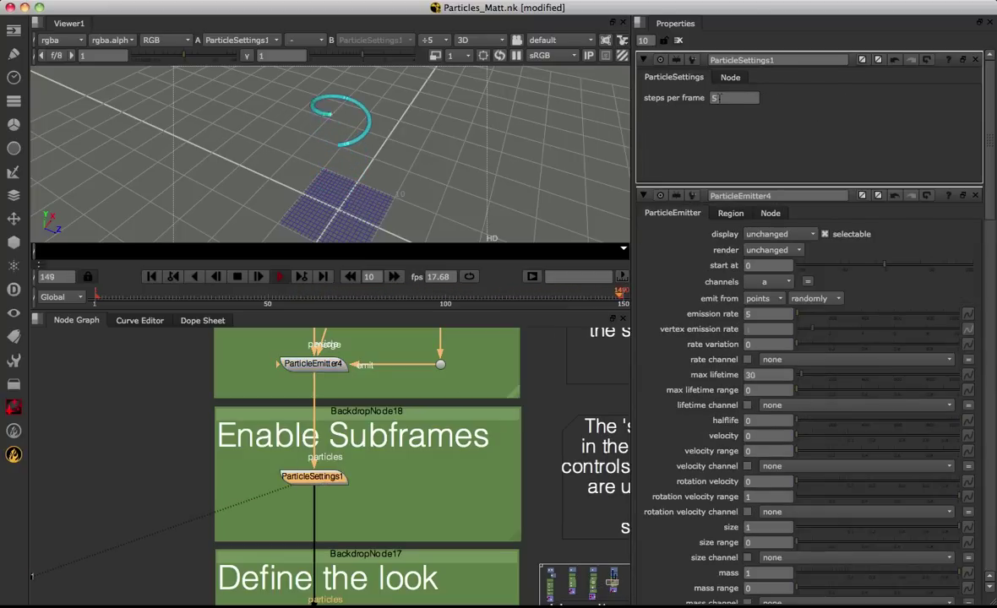
double_click(714, 98)
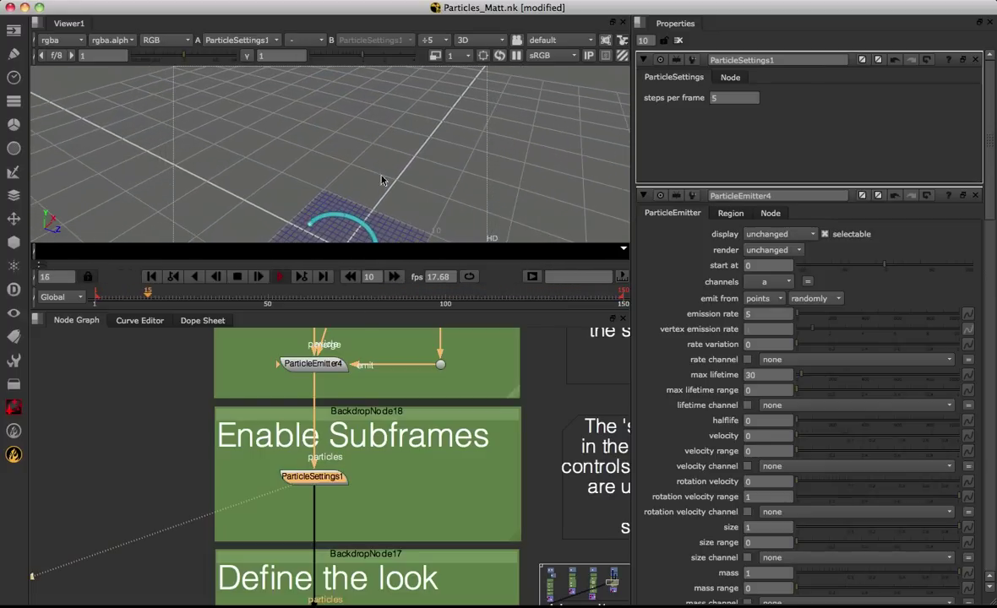
ctrl+drag(362, 161, 329, 174)
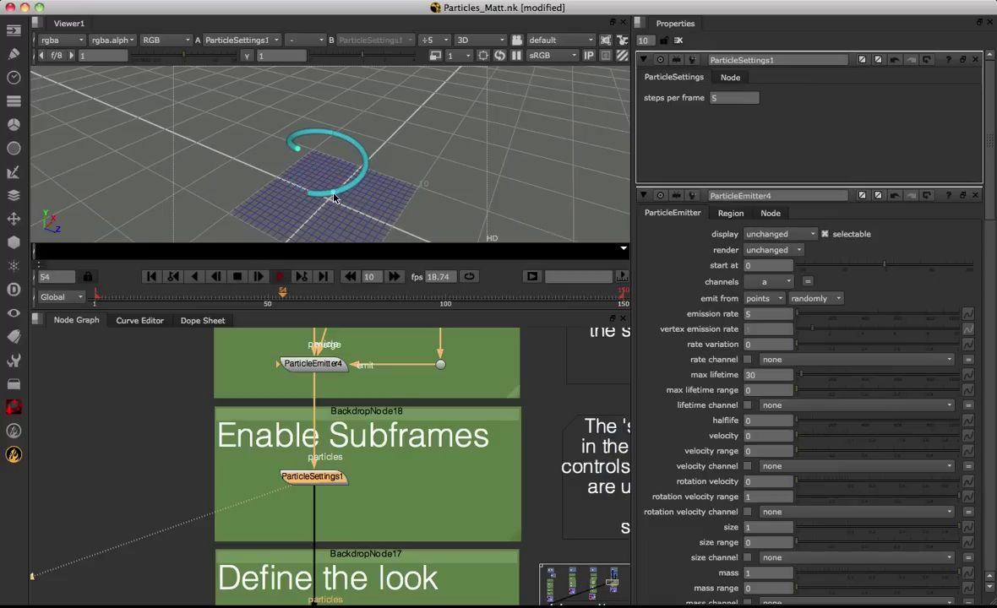